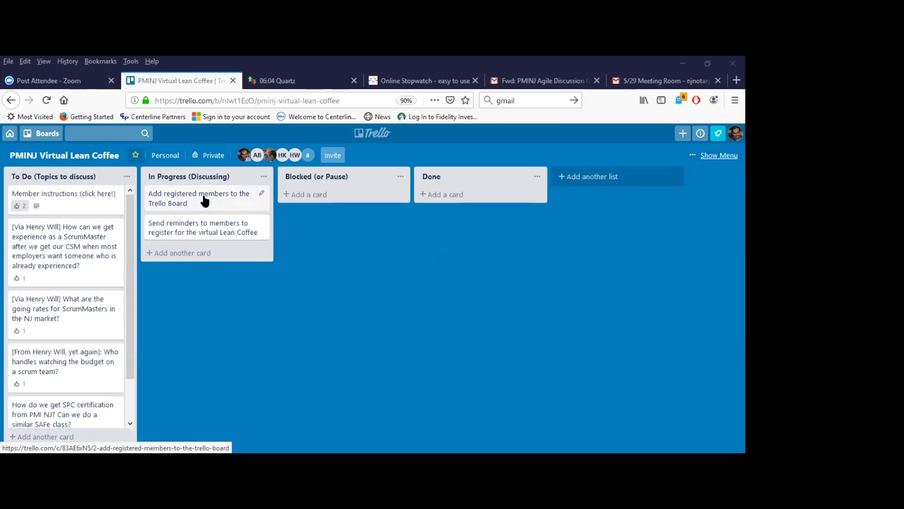
- Move the cards about adding registered members and sending reminders from the In Progress list to the Done list
drag(204, 200, 487, 207)
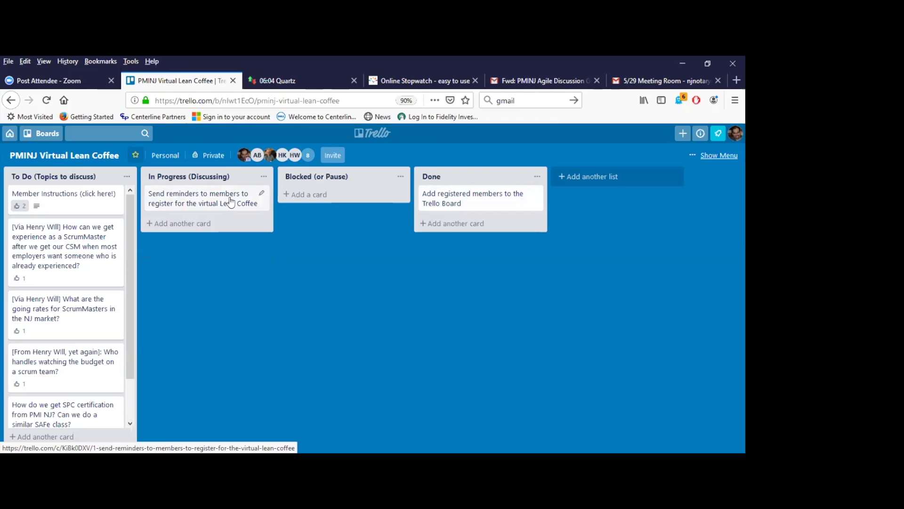
drag(231, 202, 510, 239)
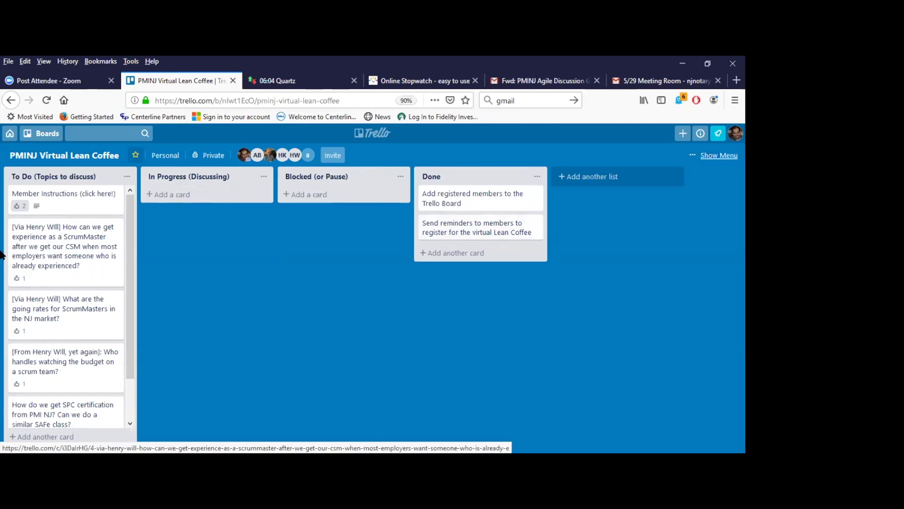
- Review the Member Instructions card's description and voting option, and move the card to the In Progress (Discussing) list
click(78, 196)
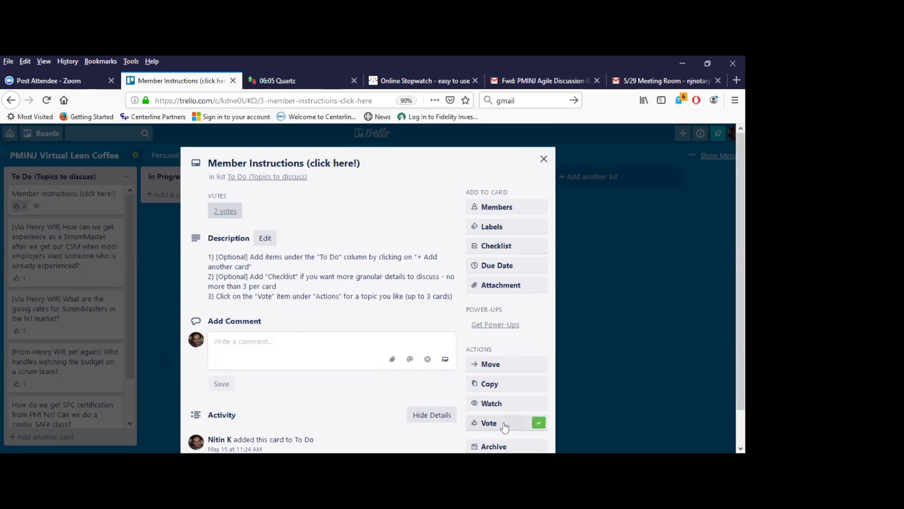
click(544, 160)
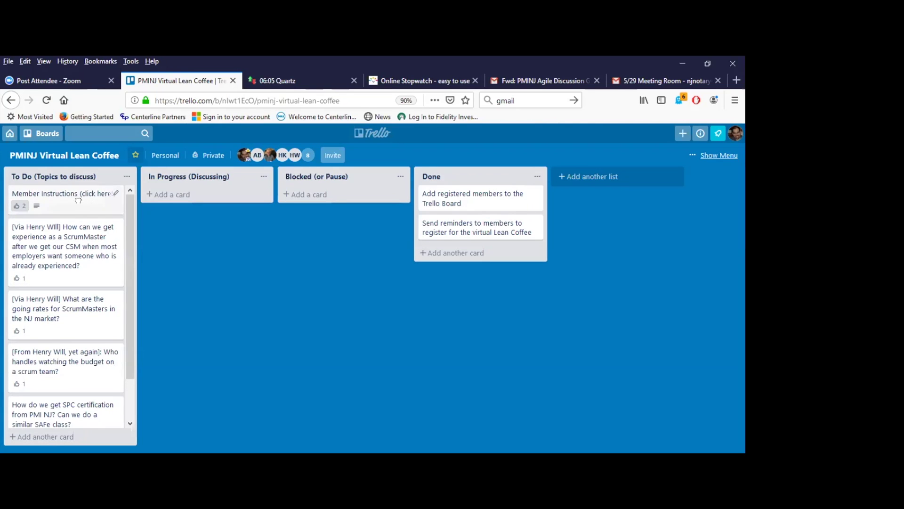
drag(78, 200, 222, 204)
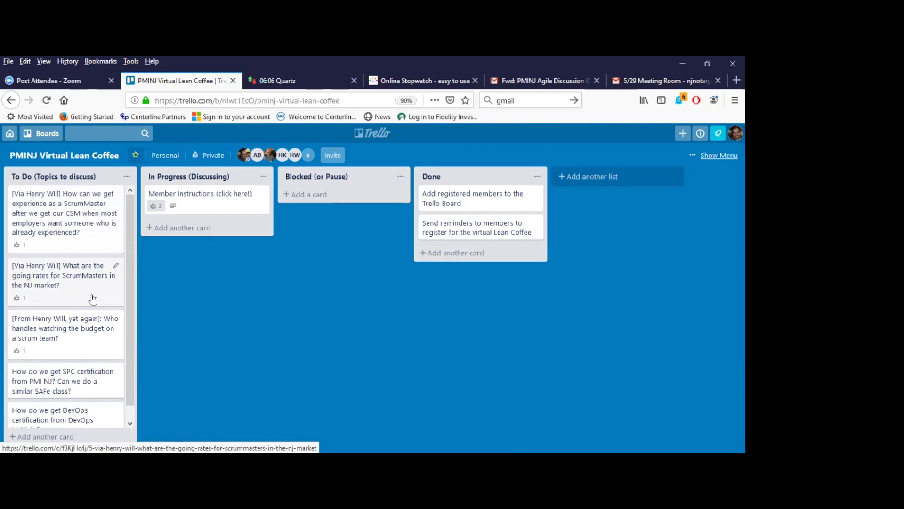
- Look through the To Do topics and view the details of the card about gaining ScrumMaster experience after the CSM
scroll(129, 292, down, 1)
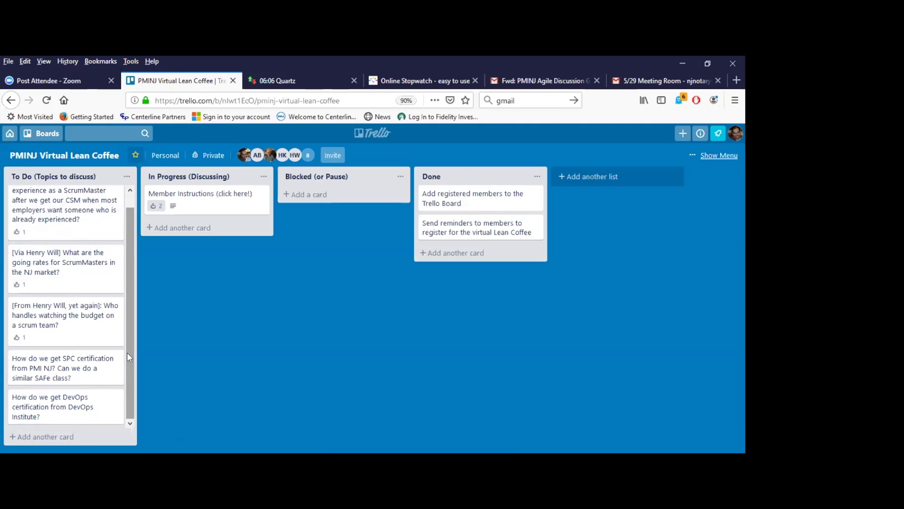
drag(127, 353, 132, 264)
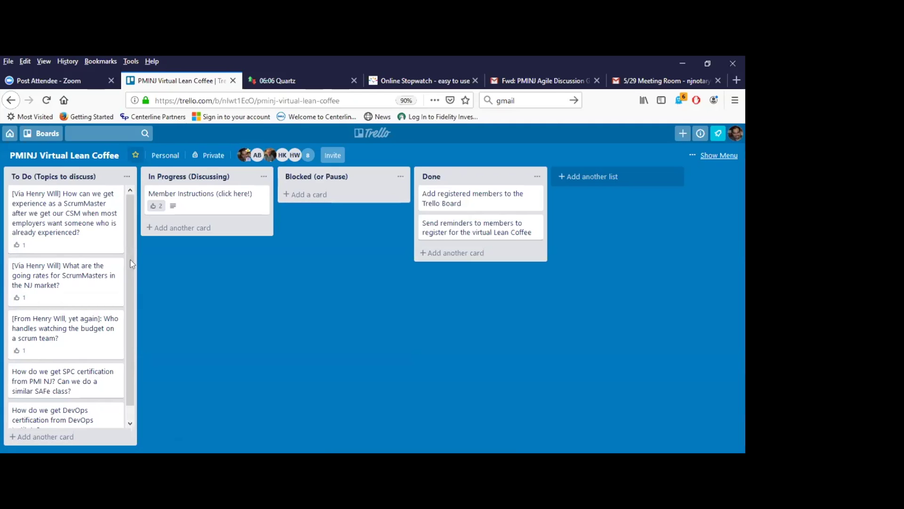
click(65, 236)
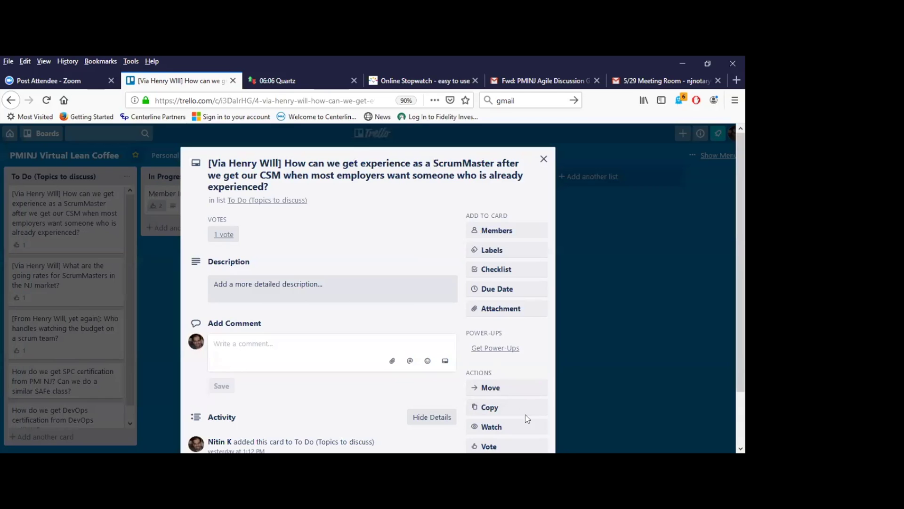
click(543, 158)
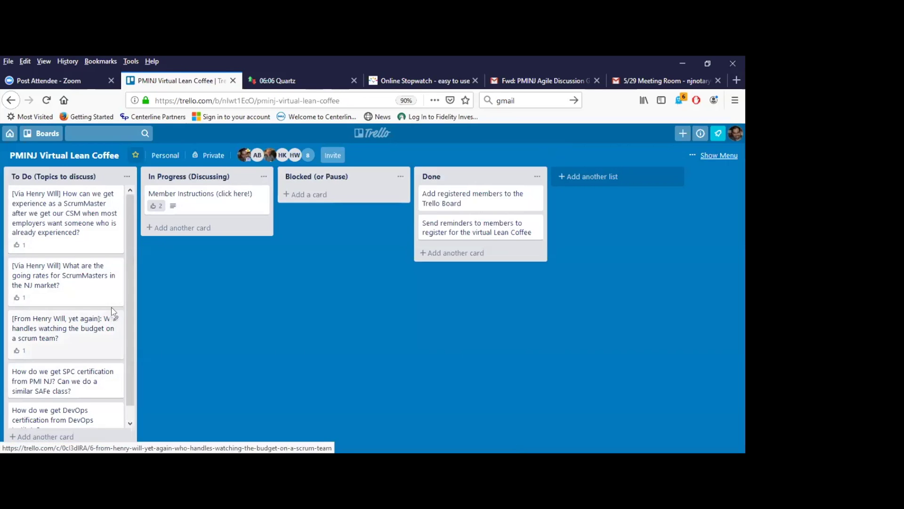
scroll(128, 301, down, 1)
scroll(127, 300, up, 1)
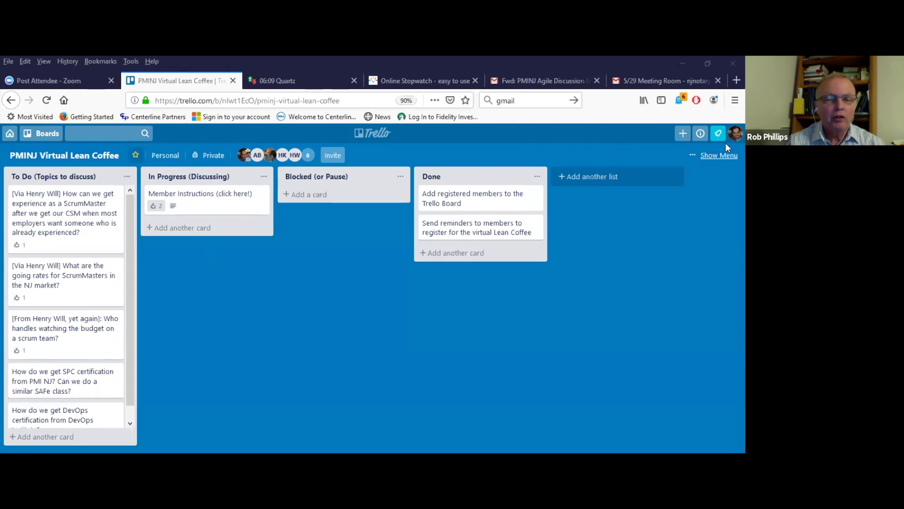
- Invite a participant to the board by entering the participant's email address
click(333, 156)
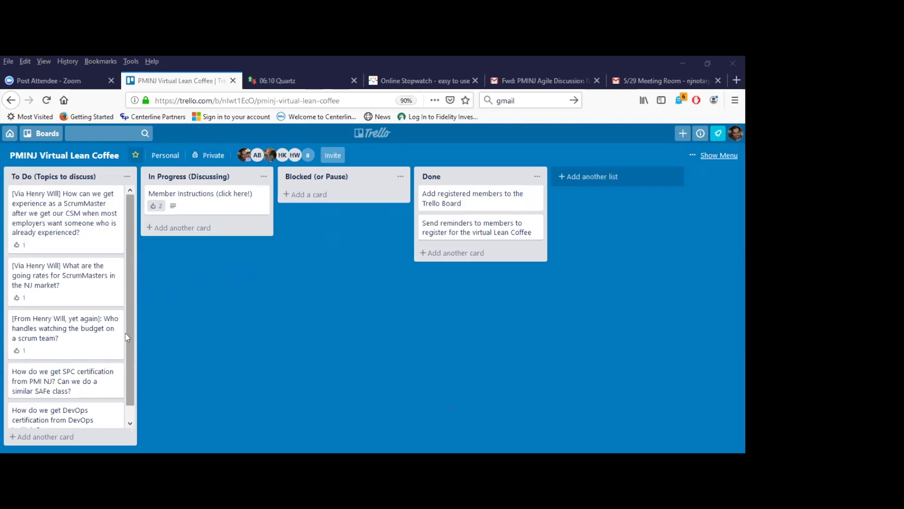
scroll(125, 333, down, 1)
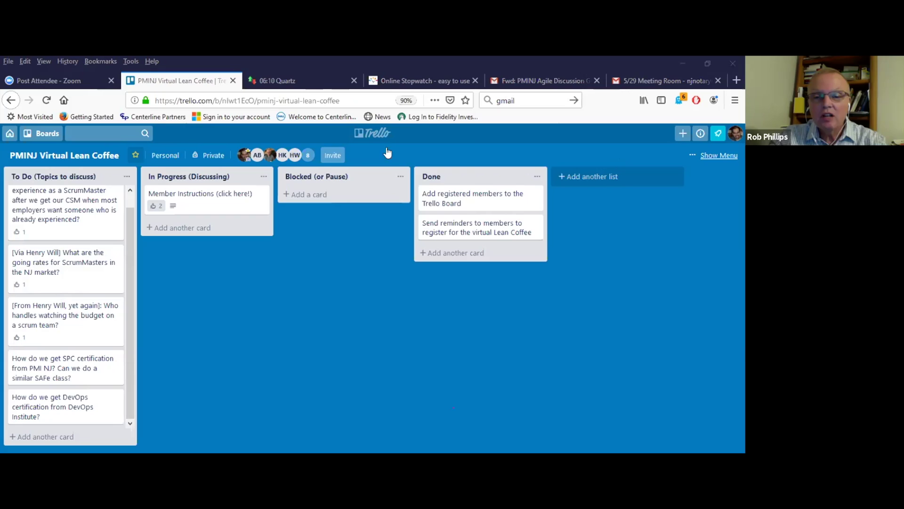
click(332, 155)
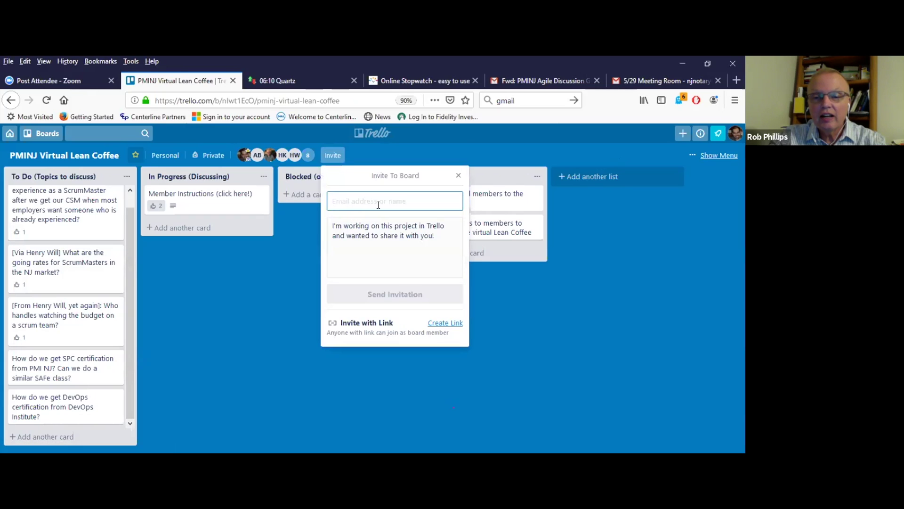
key(ctrl+v)
key(Return)
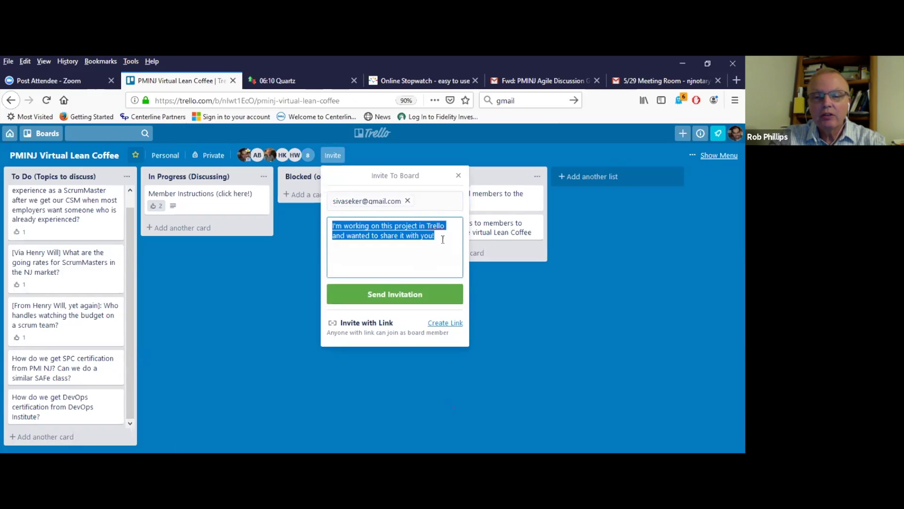
click(458, 175)
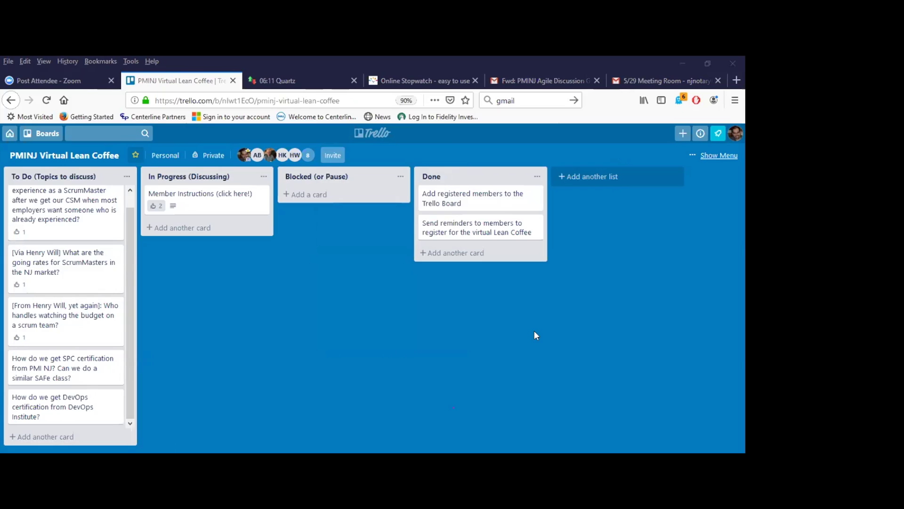
- Send board invitations to two more participants using their email addresses and the default message
click(337, 158)
key(ctrl+v)
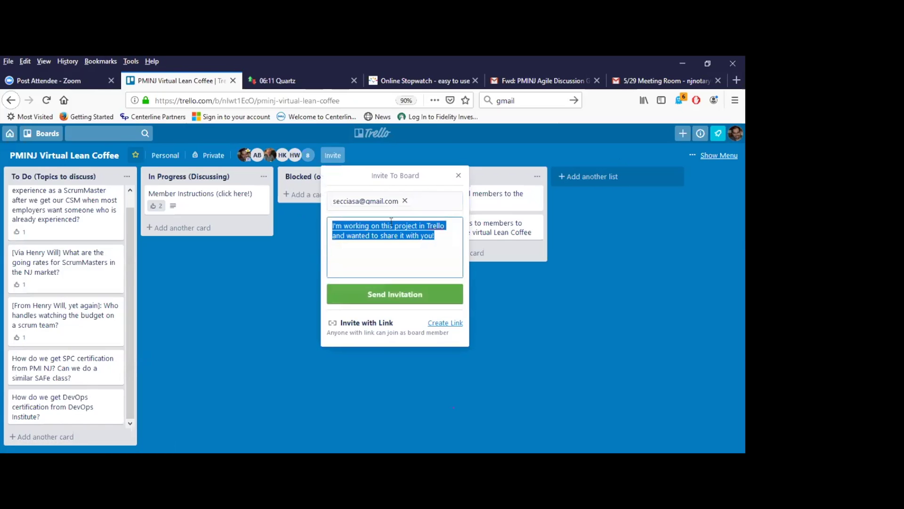
click(403, 293)
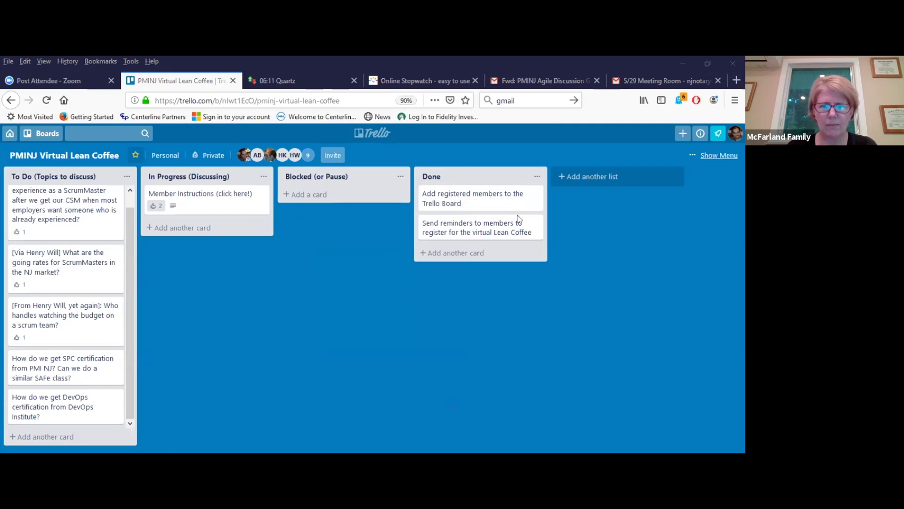
click(332, 155)
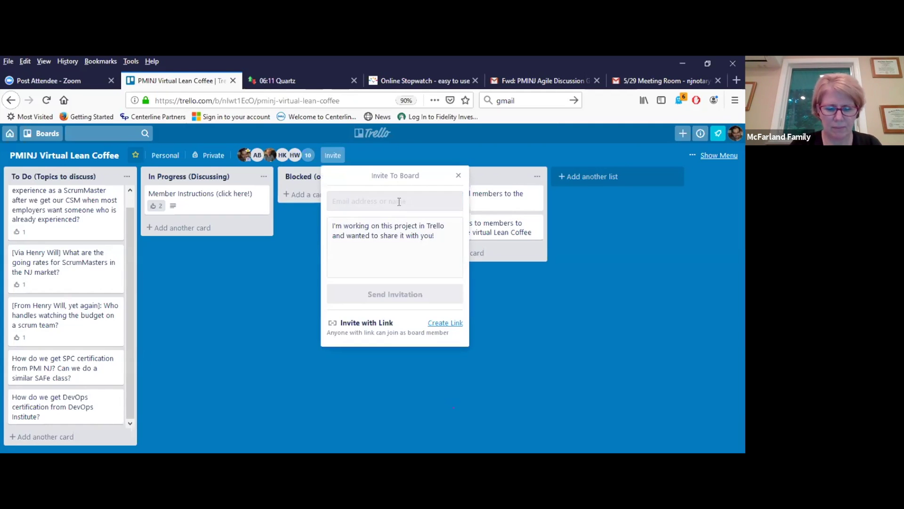
key(ctrl+v)
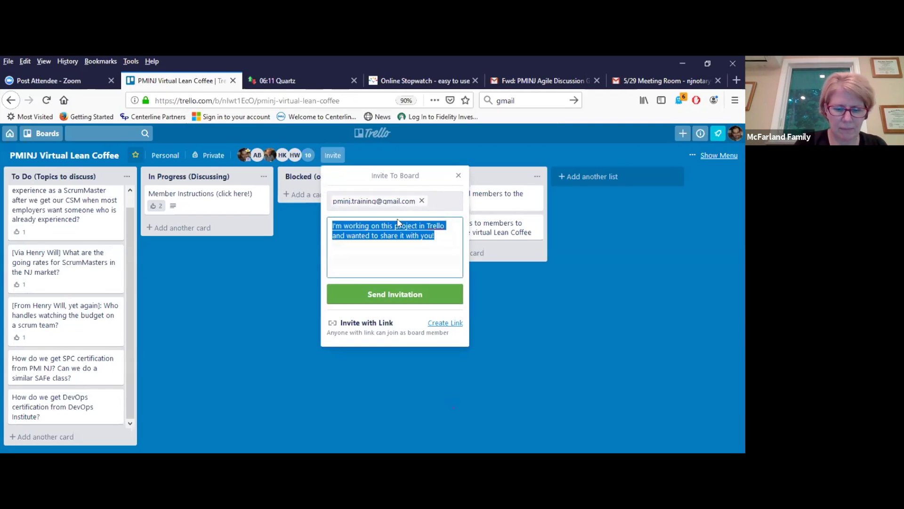
click(408, 296)
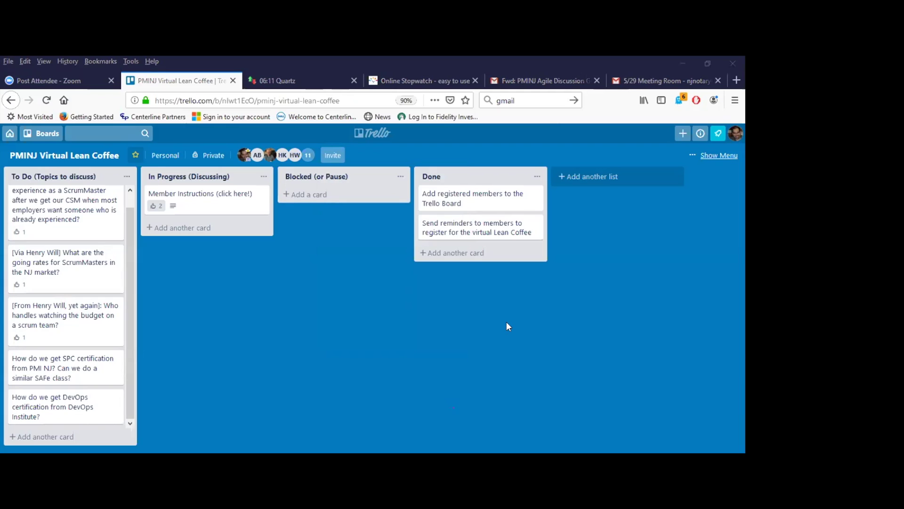
- Invite another two participants to the board, entering each one's email address in a separate invitation
click(333, 158)
key(ctrl+v)
key(Tab)
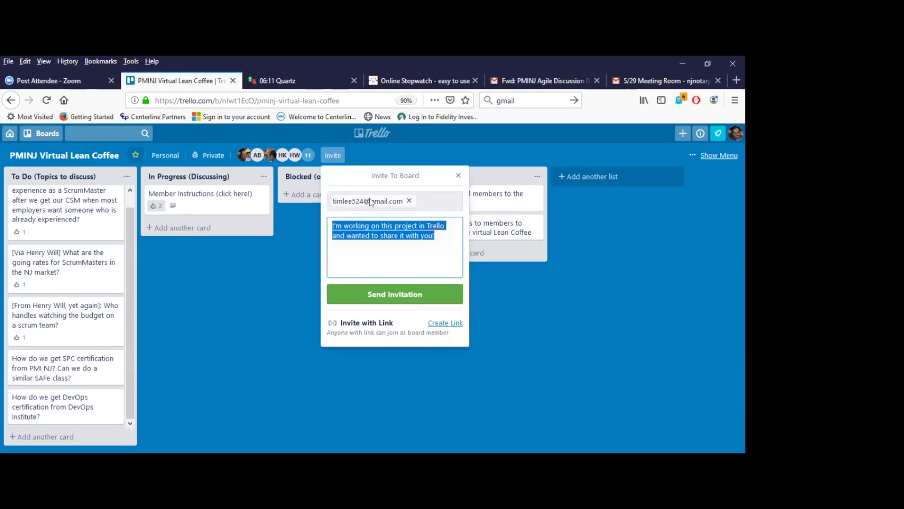
click(408, 296)
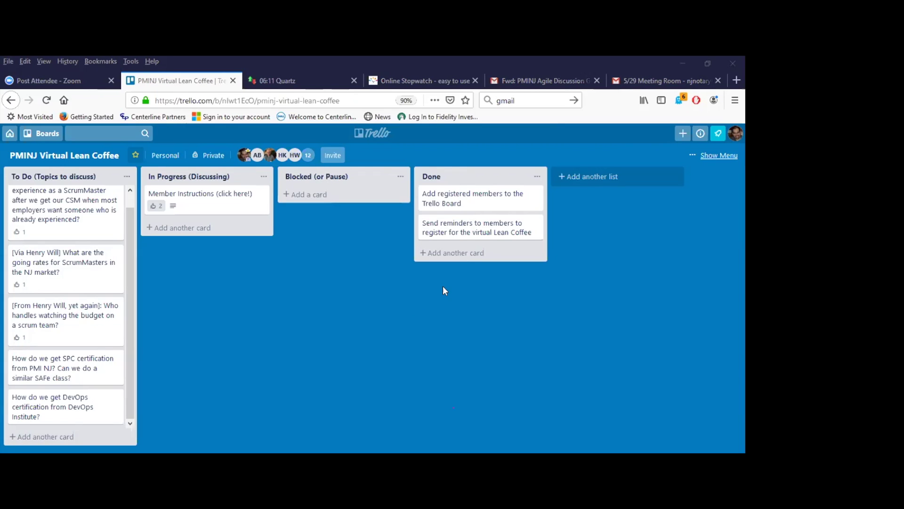
click(333, 157)
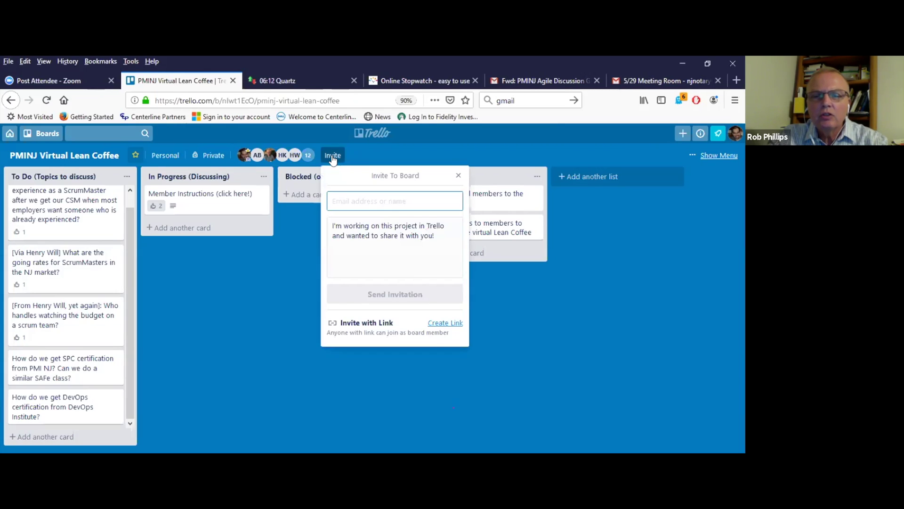
click(458, 175)
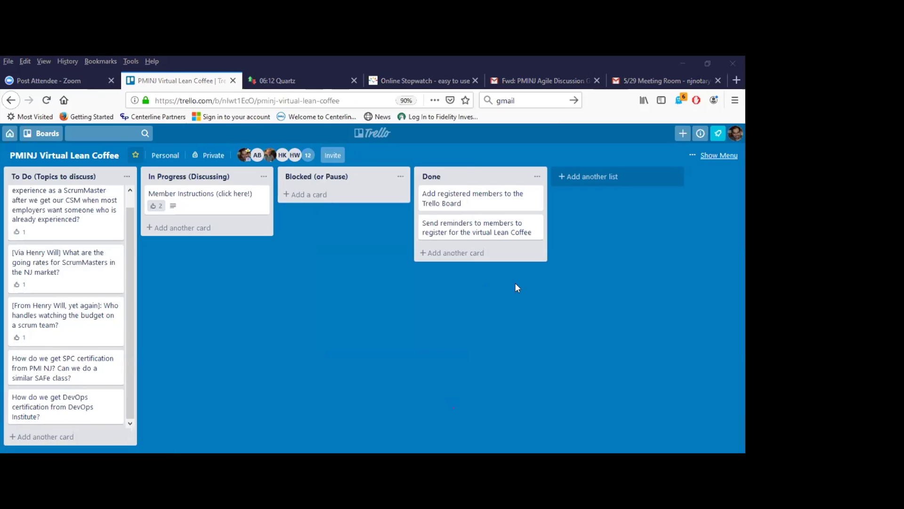
click(334, 157)
key(ctrl+v)
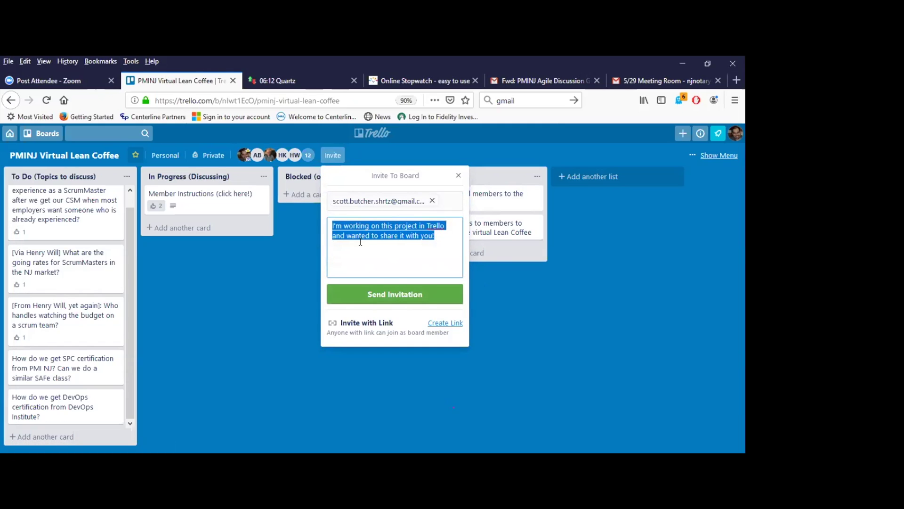
click(395, 296)
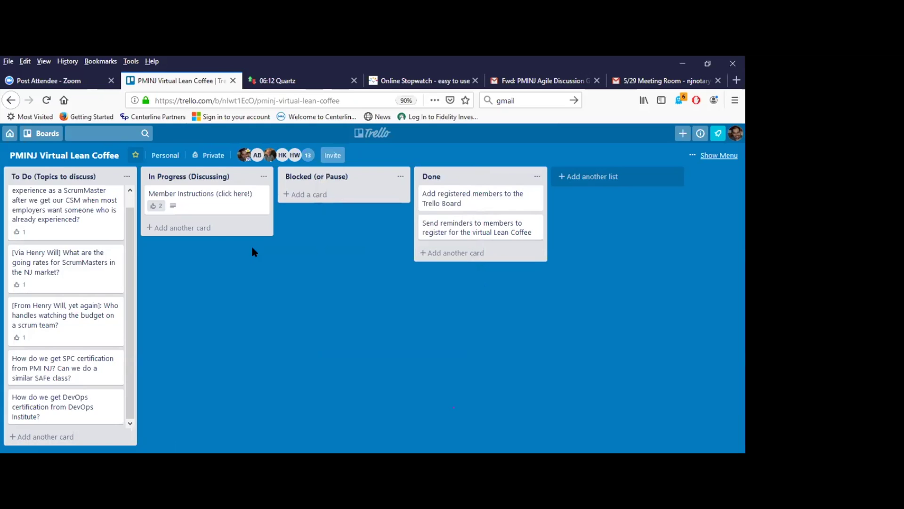
- Add a card titled "Add new members to the Trello Board" to the In Progress (Discussing) list
click(195, 229)
text(Add )
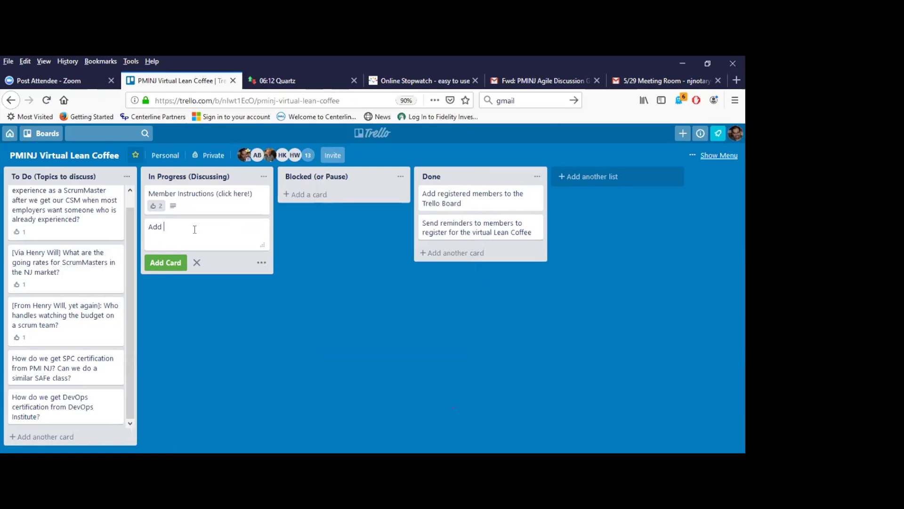
text(new members to the Trello Board)
key(Return)
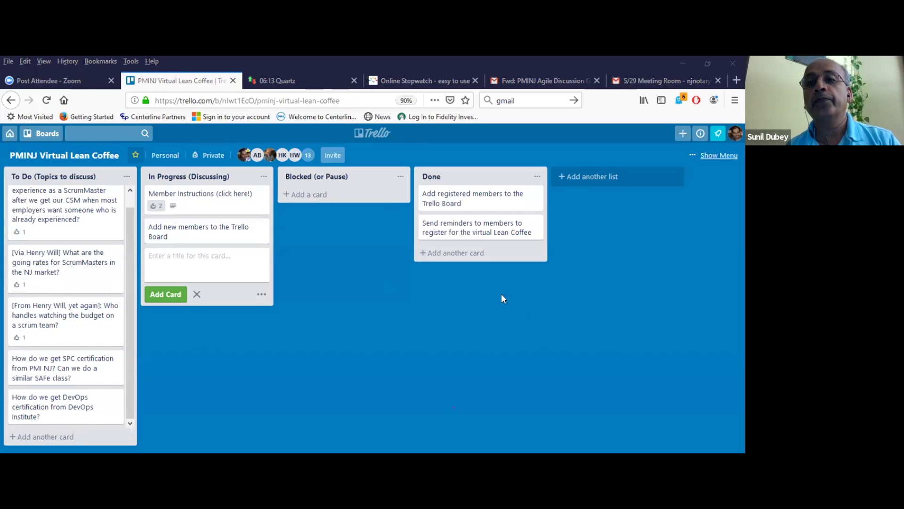
- Send three further board invitations, each to a new participant's email address
click(332, 155)
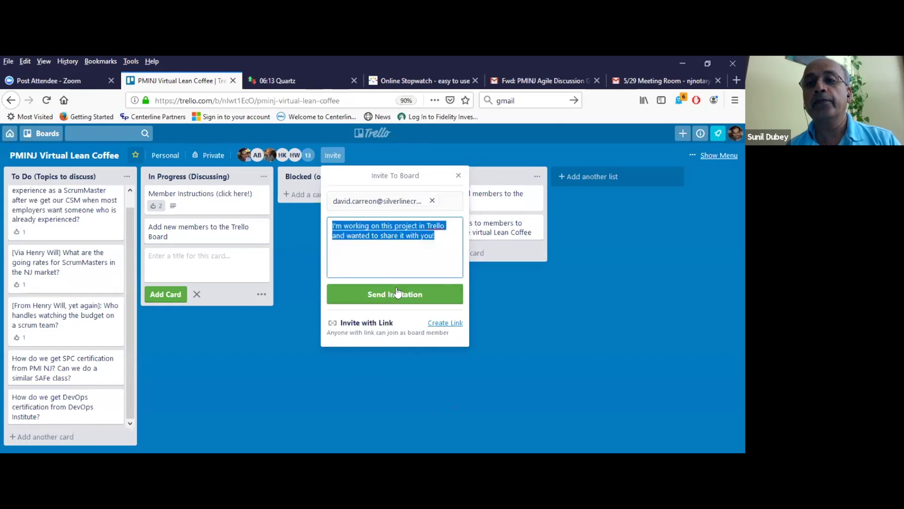
click(397, 293)
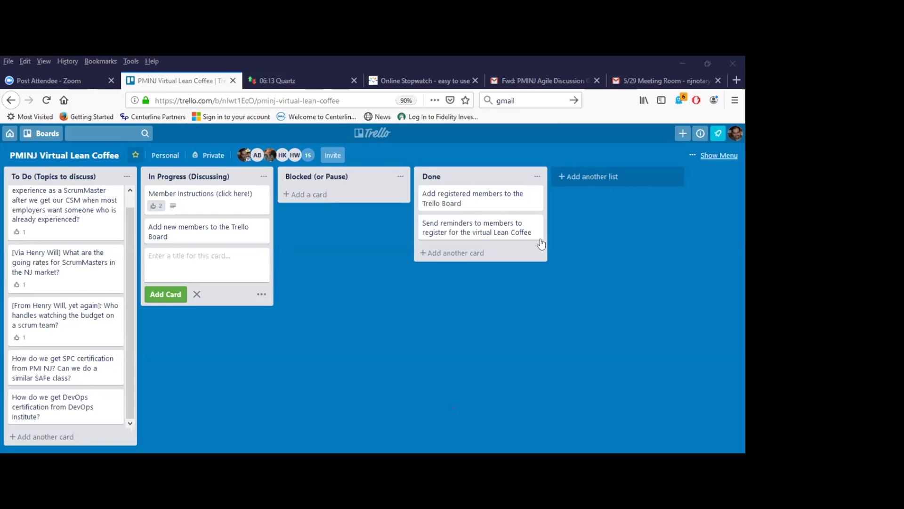
click(332, 154)
key(ctrl+v)
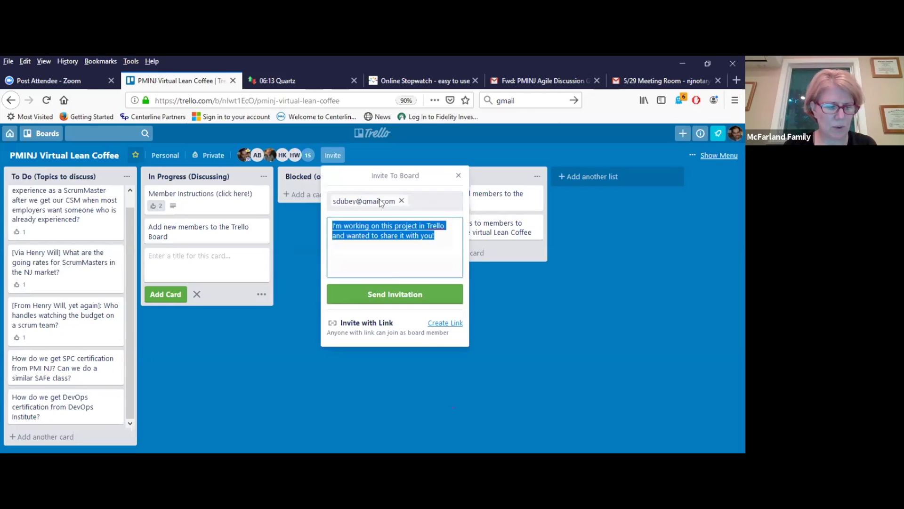
click(398, 294)
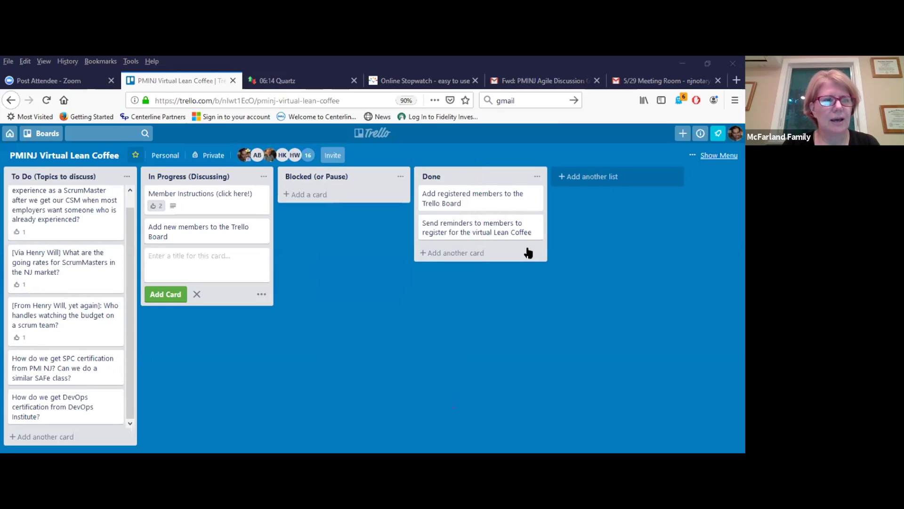
click(330, 157)
click(408, 296)
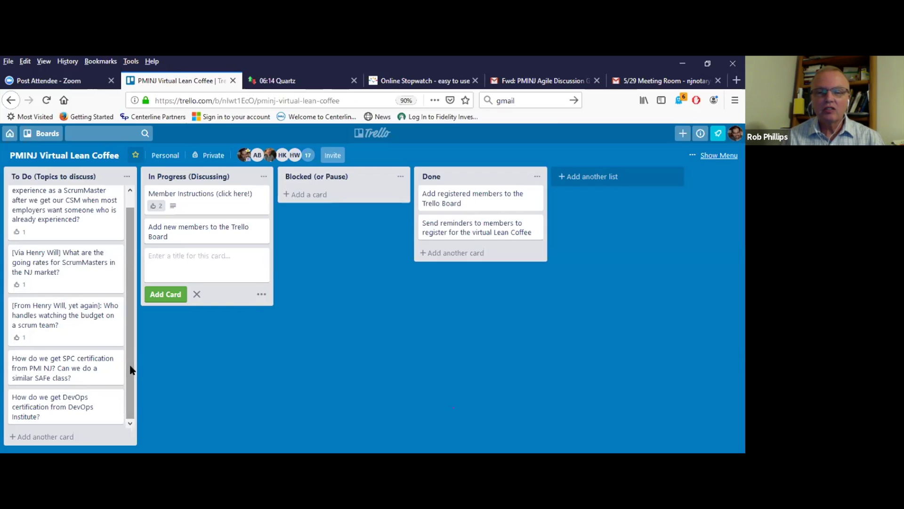
- Close the empty new-card entry in the In Progress (Discussing) list
drag(131, 370, 132, 333)
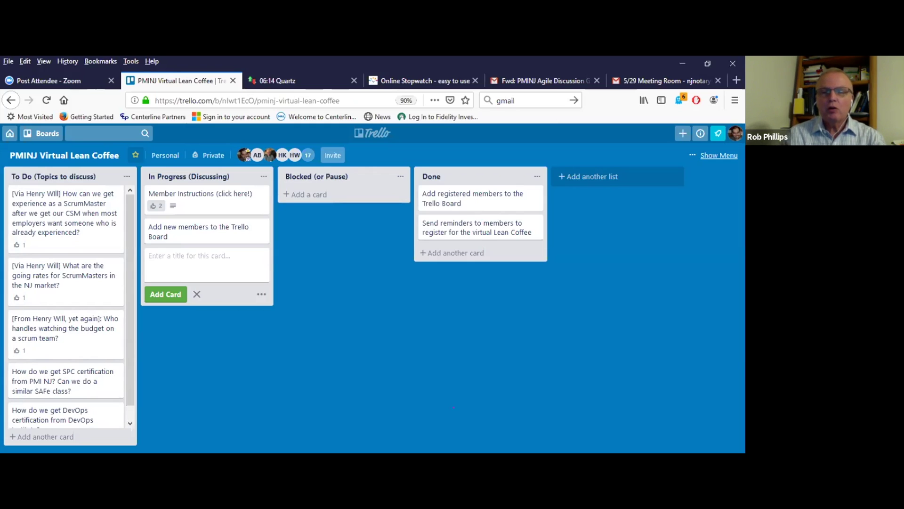
click(360, 372)
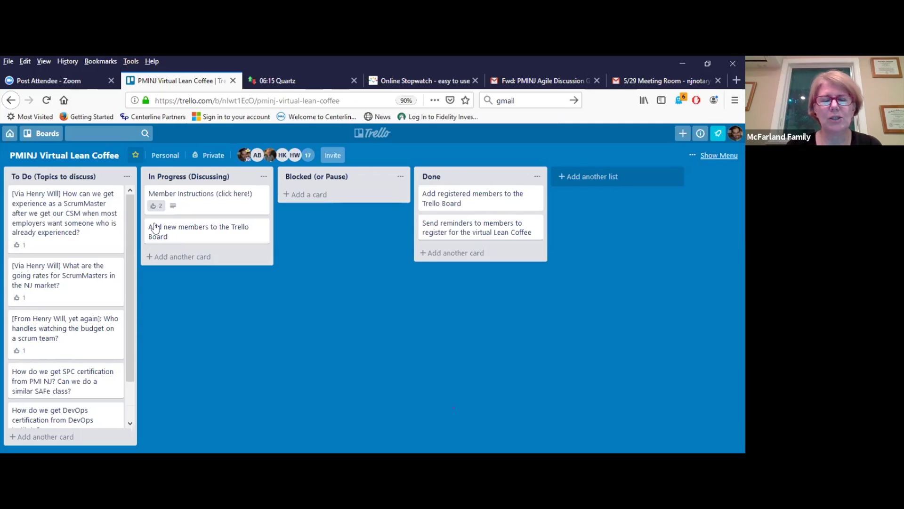
- Add a card titled "Answer Audience questions" to the In Progress (Discussing) list
scroll(128, 284, down, 2)
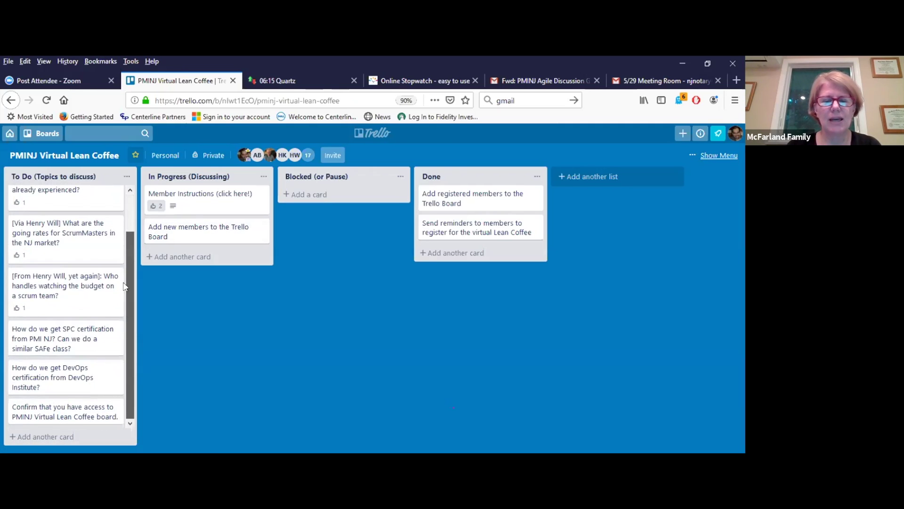
scroll(125, 212, up, 2)
click(212, 264)
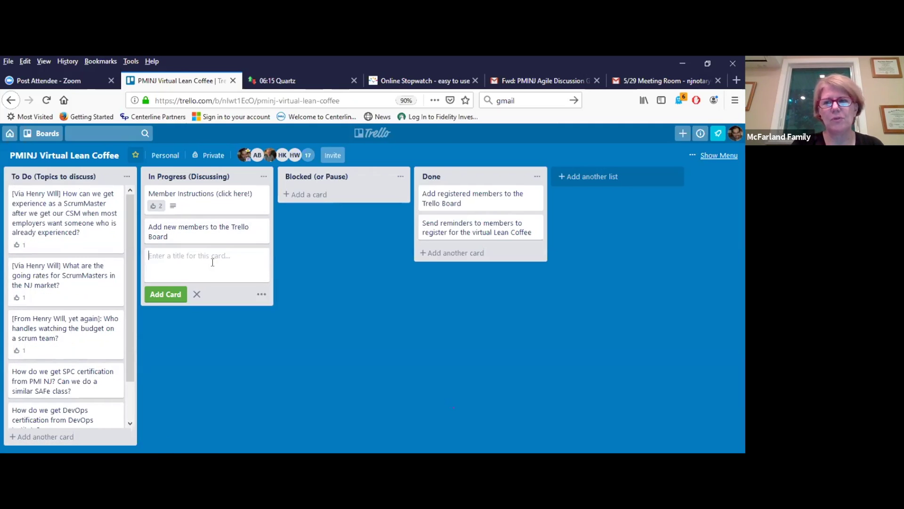
text(Answer Q)
key(BackSpace)
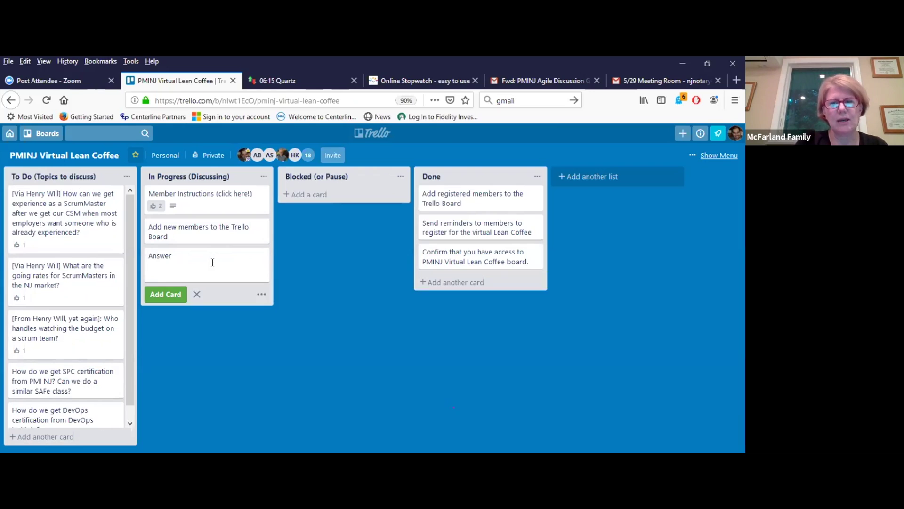
text(Audience questions)
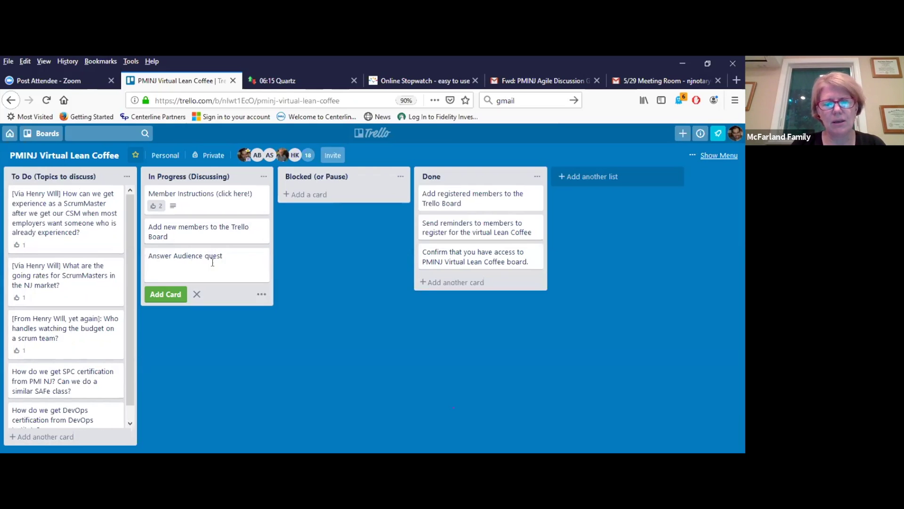
click(172, 295)
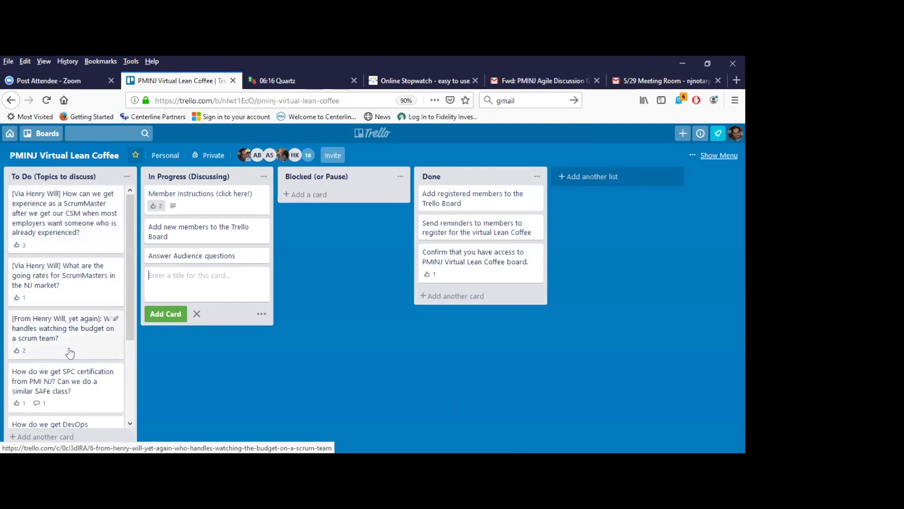
- Move the card on who watches the scrum team's budget above the ScrumMaster going rates card in the To Do list
scroll(128, 311, down, 3)
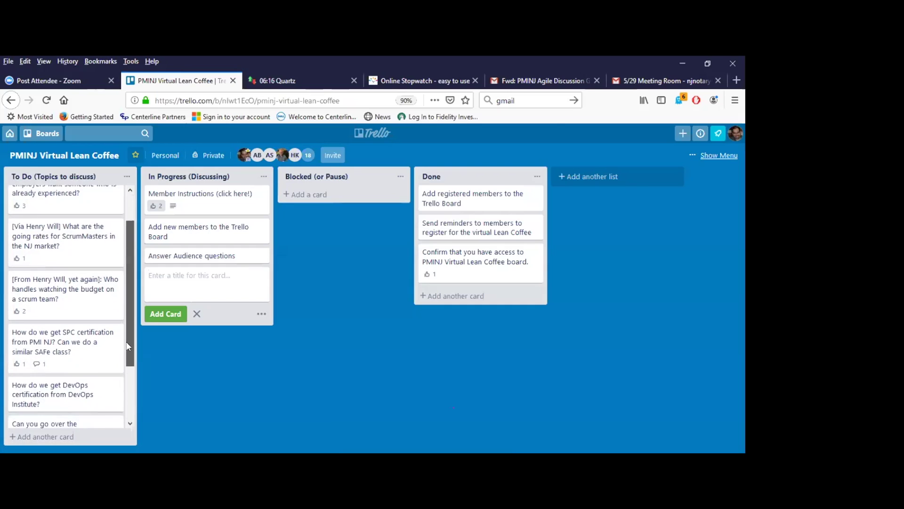
scroll(118, 337, up, 2)
scroll(118, 337, up, 2)
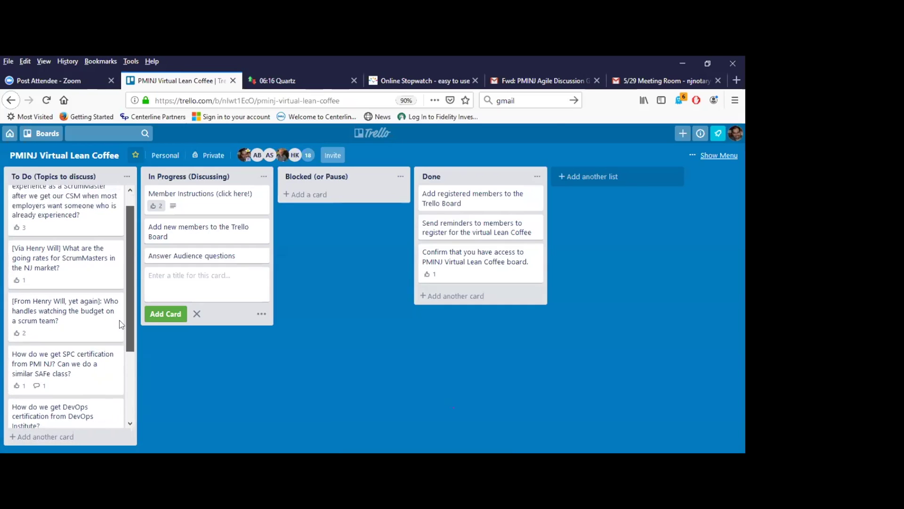
drag(89, 353, 88, 294)
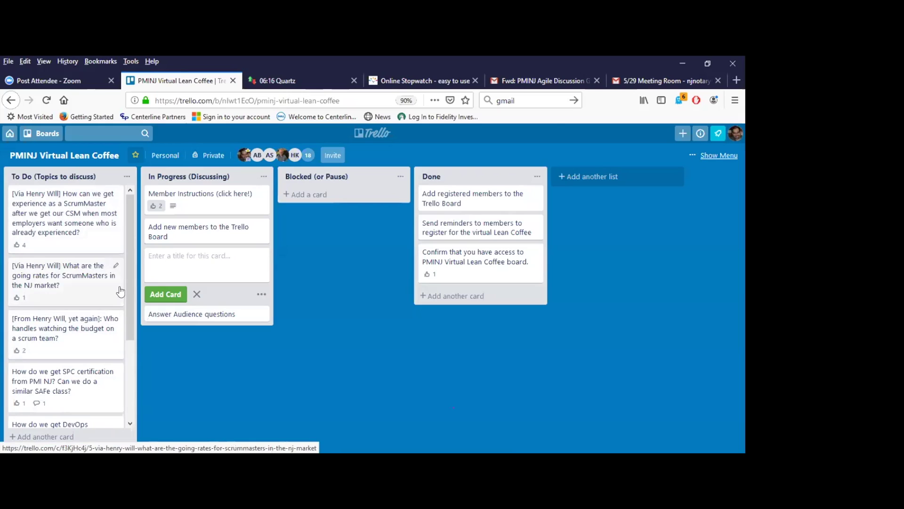
drag(78, 338, 64, 235)
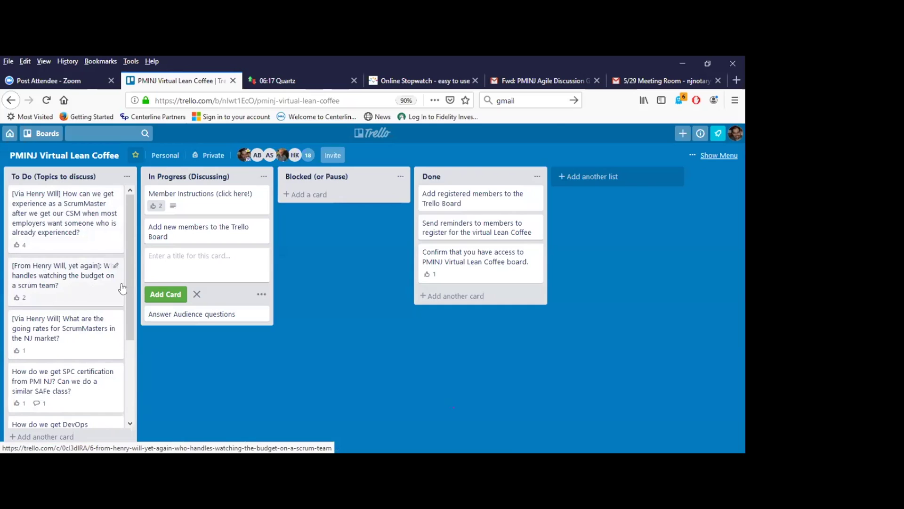
- Close the empty new-card entry and move the To Do card about getting ScrumMaster experience to the top of In Progress (Discussing)
drag(129, 287, 136, 389)
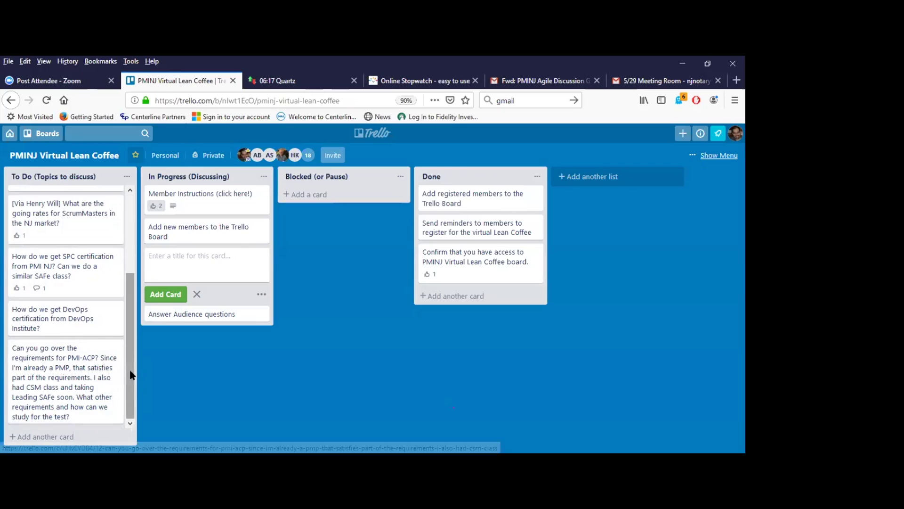
drag(131, 374, 125, 257)
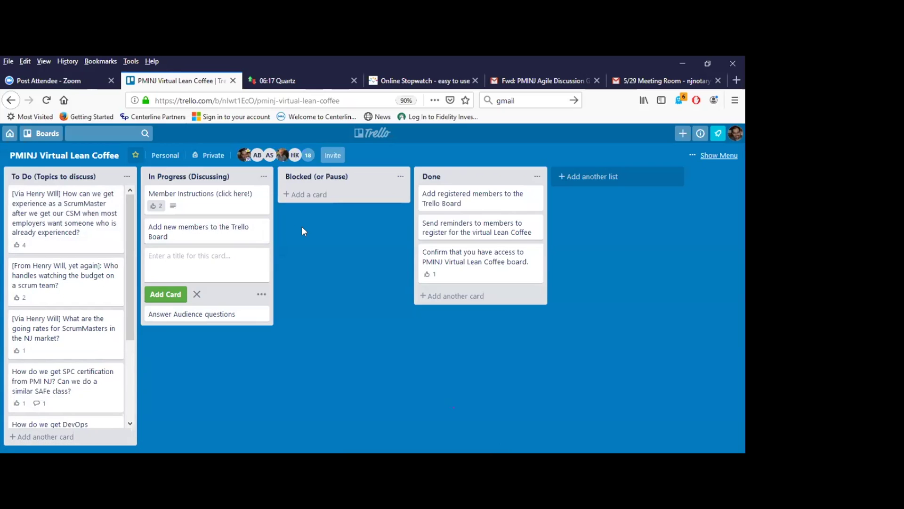
click(297, 295)
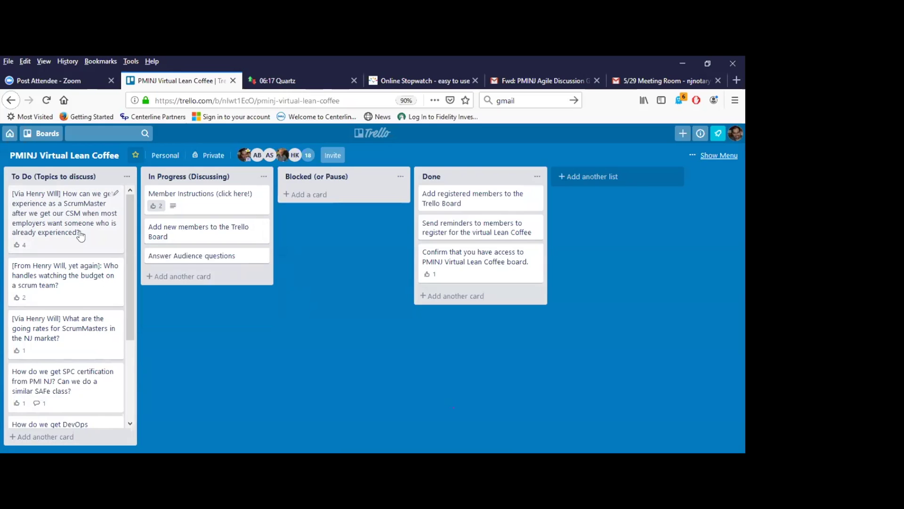
drag(108, 207, 261, 195)
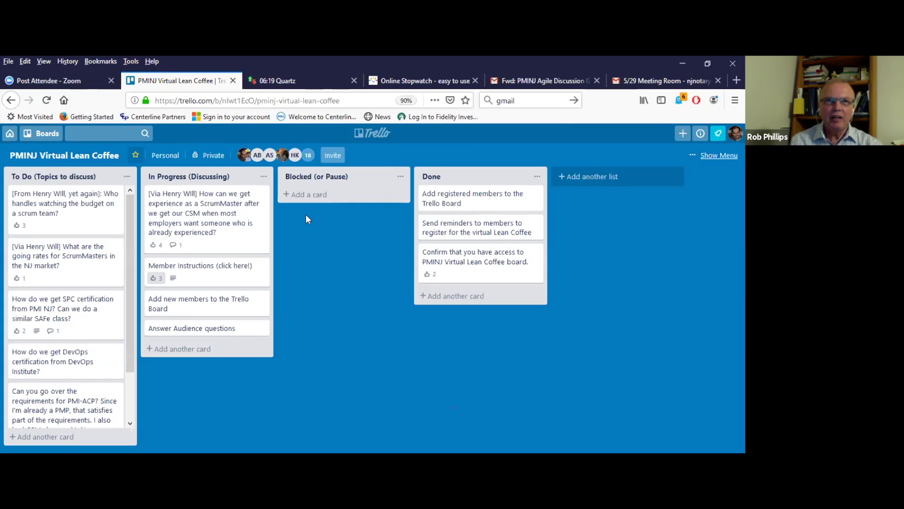
- Invite one more participant to the board by entering the person's email address and sending the invitation
click(335, 158)
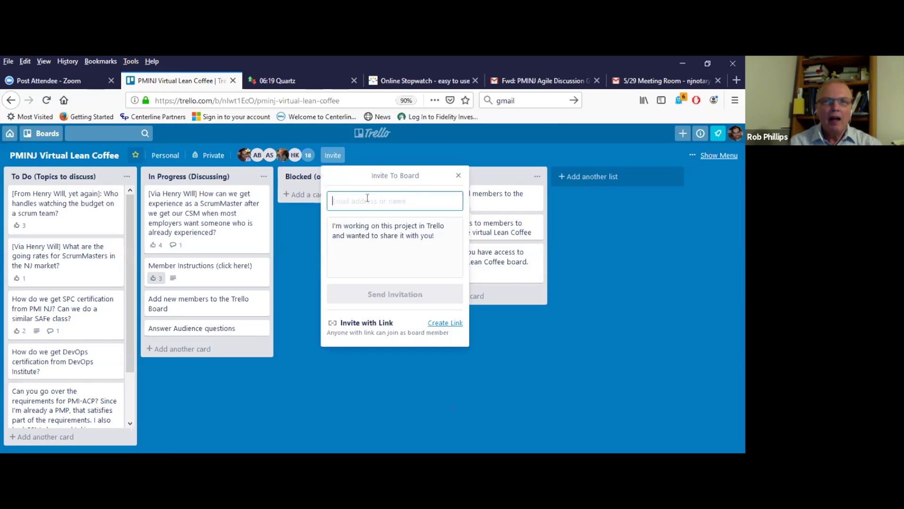
key(ctrl+v)
click(408, 295)
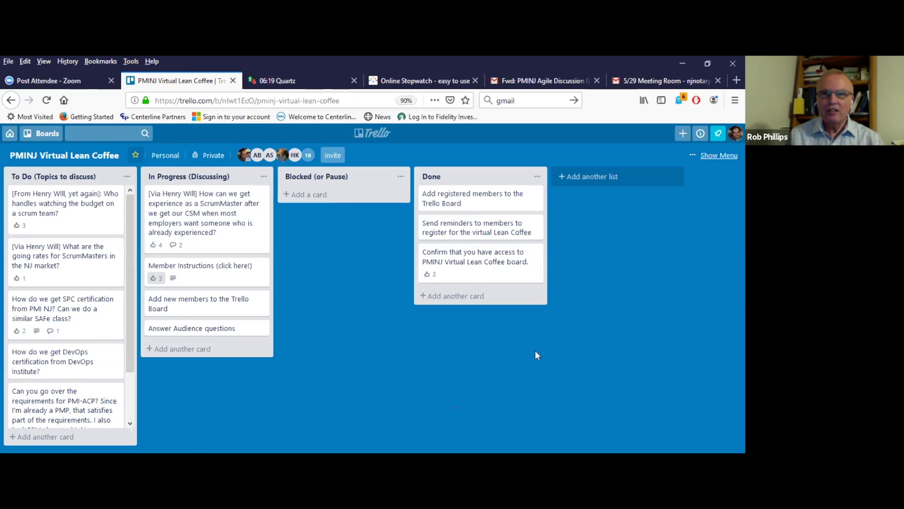
- Review the ScrumMaster experience card, hide its activity details and close the card
click(174, 246)
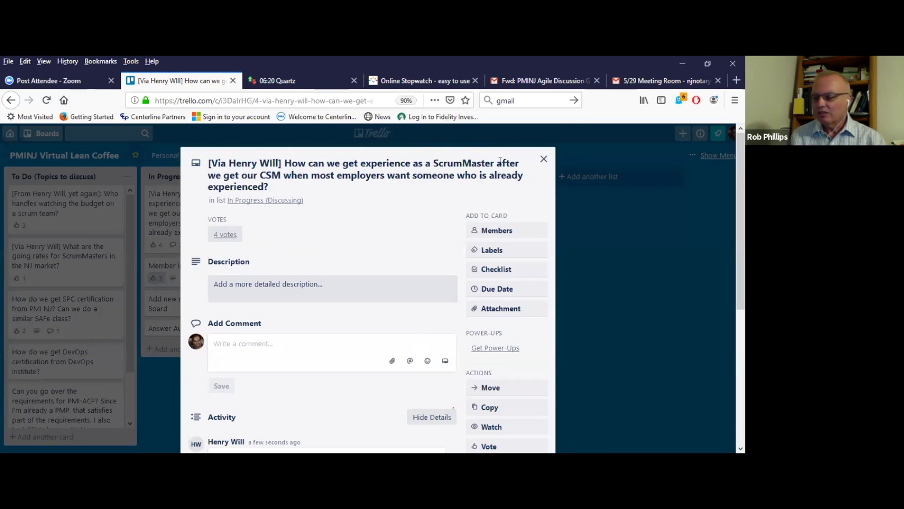
drag(481, 163, 447, 162)
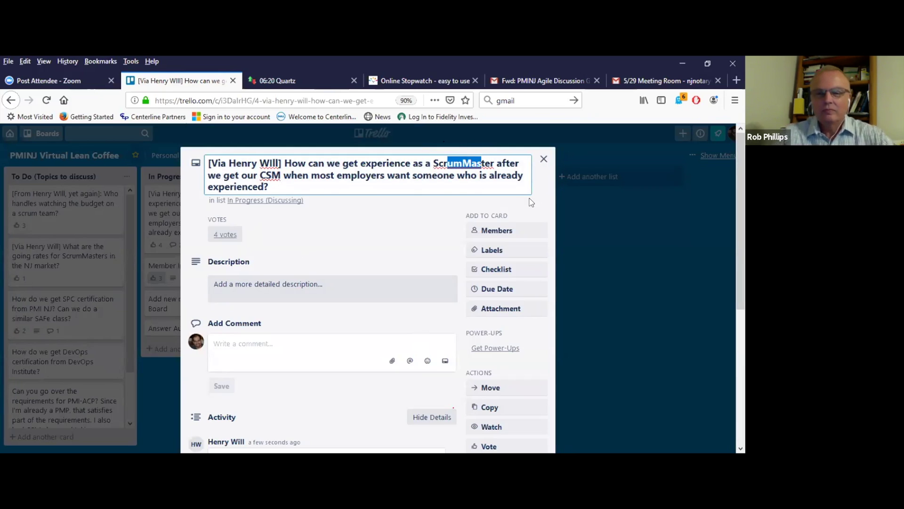
click(531, 202)
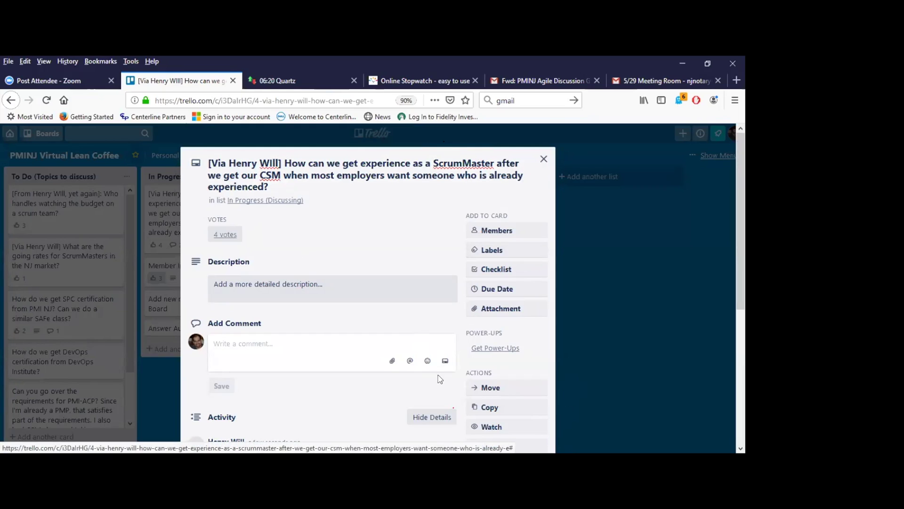
click(434, 417)
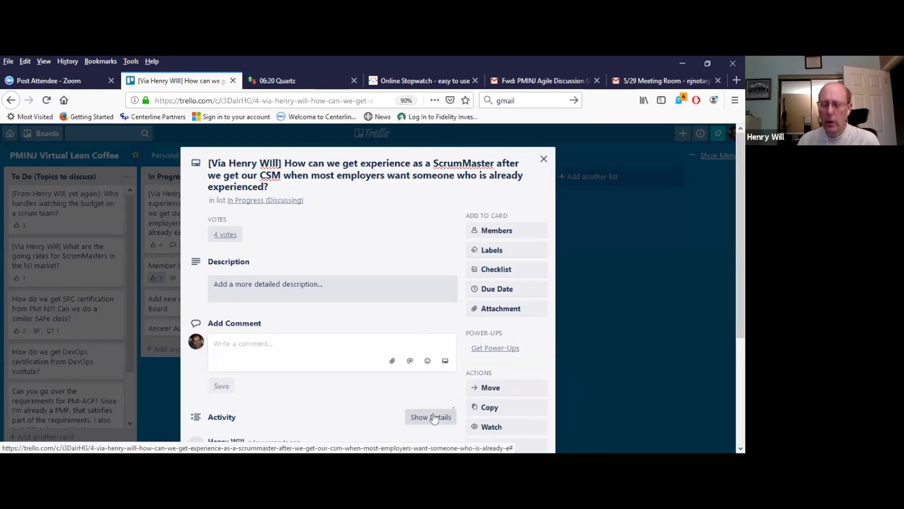
key(Escape)
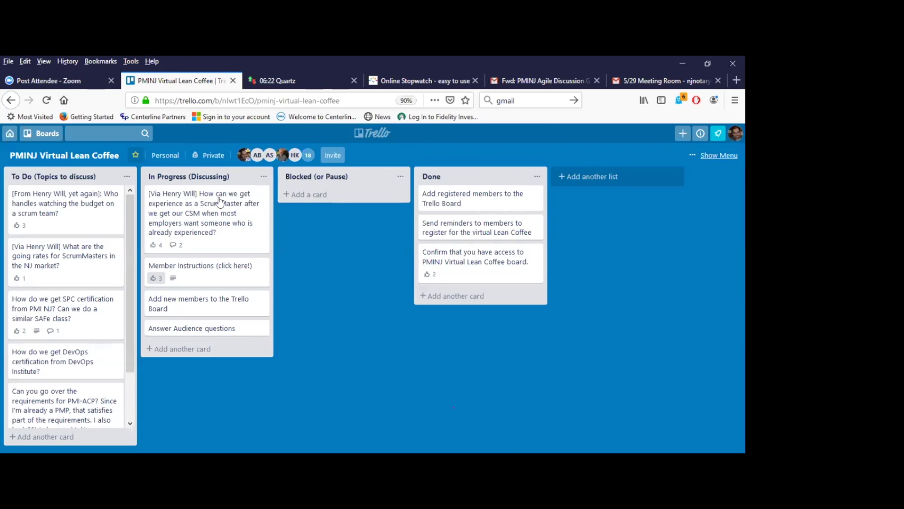
click(187, 219)
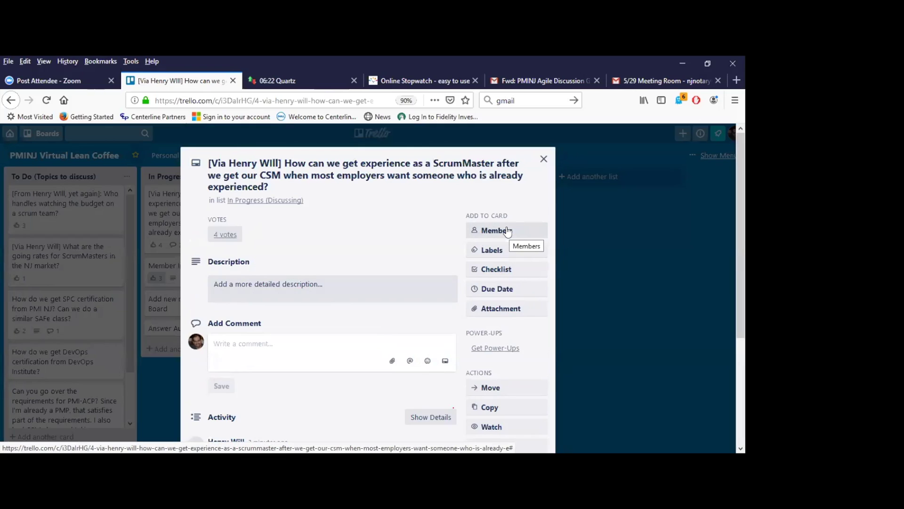
click(543, 160)
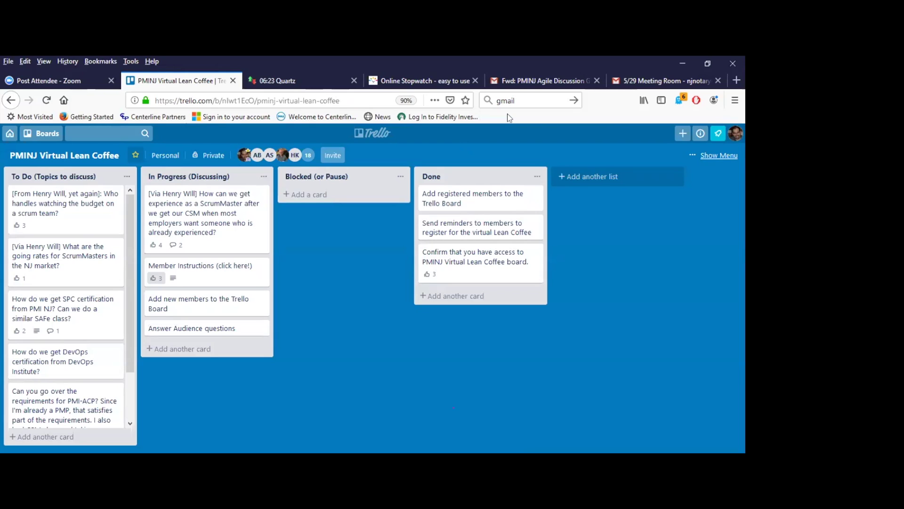
- Add a list titled "Ready for PO" and place it between the Blocked (or Pause) and Done lists
click(596, 175)
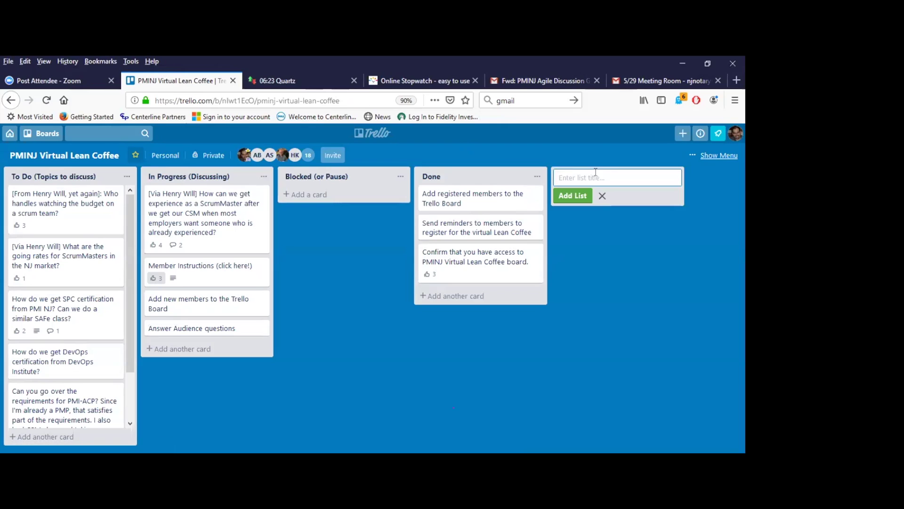
text(REady for)
key(BackSpace)
key(BackSpace)
key(BackSpace)
key(BackSpace)
key(BackSpace)
key(BackSpace)
key(BackSpace)
key(BackSpace)
text(eady for In)
key(Return)
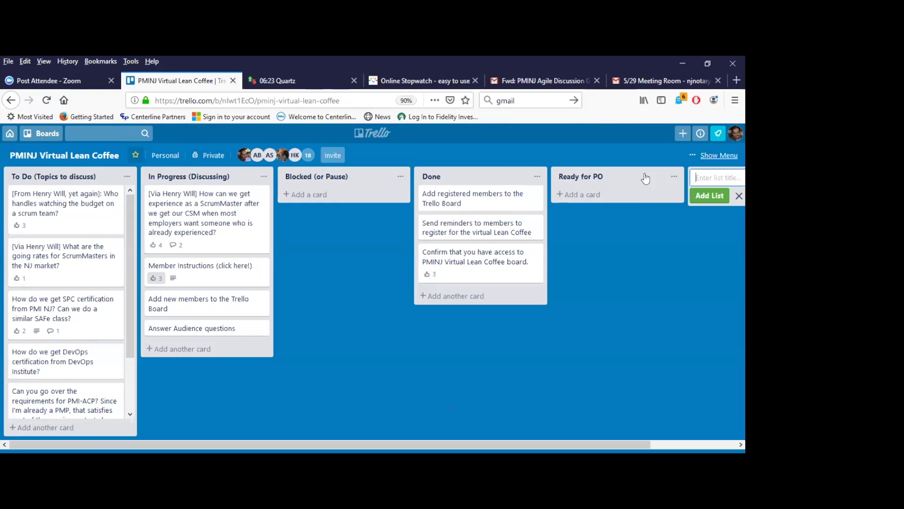
drag(637, 177, 498, 174)
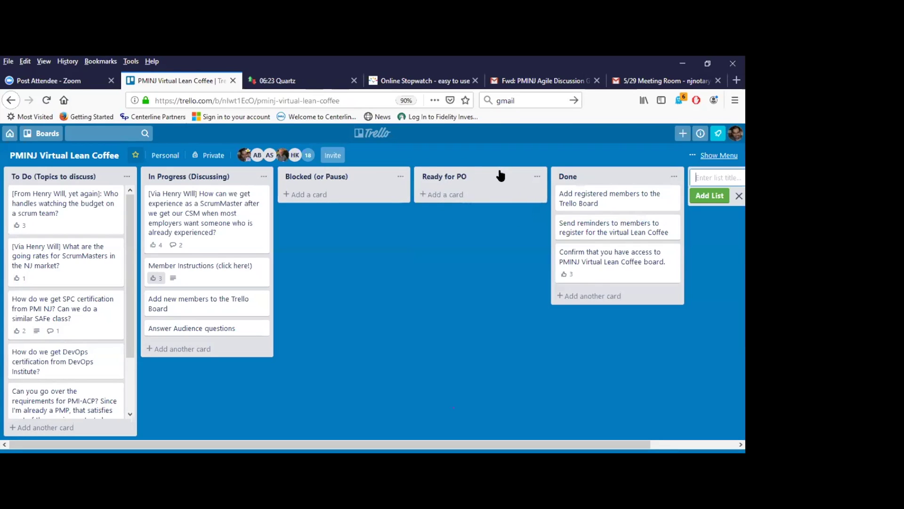
click(657, 346)
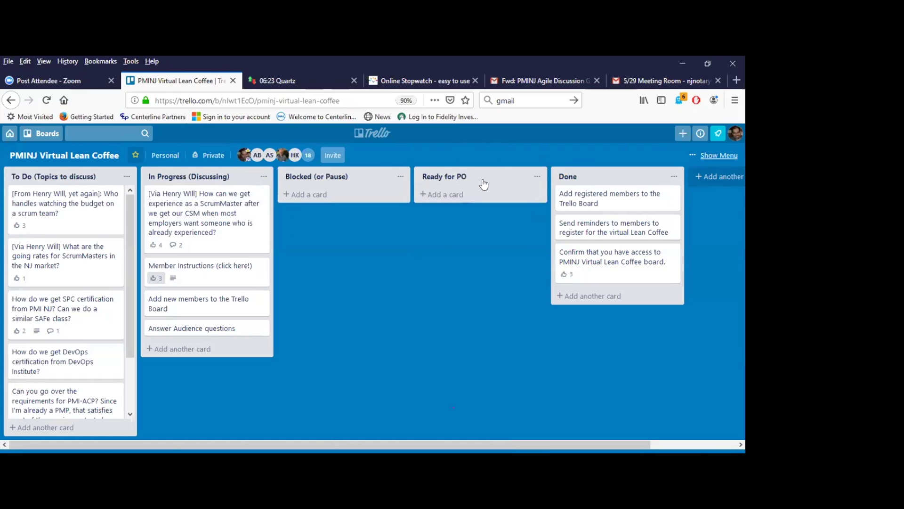
- Archive the Ready for PO list
click(537, 177)
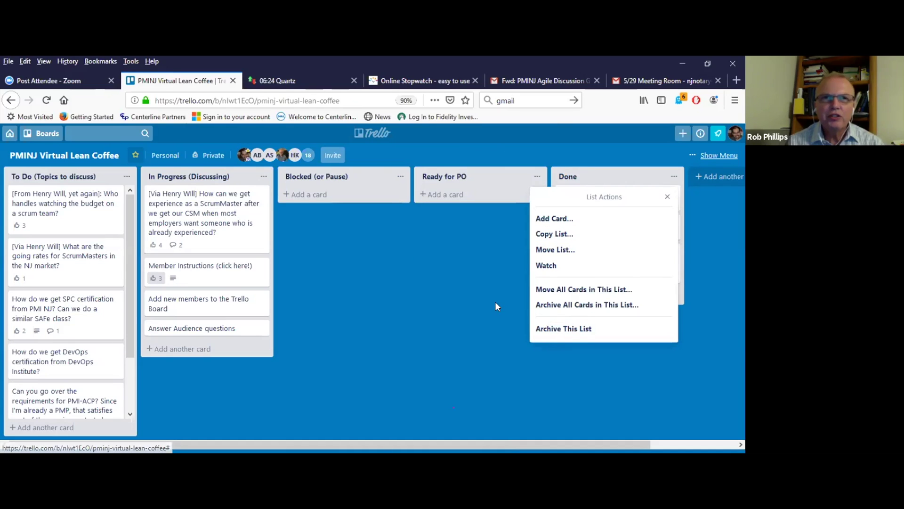
click(490, 264)
click(460, 177)
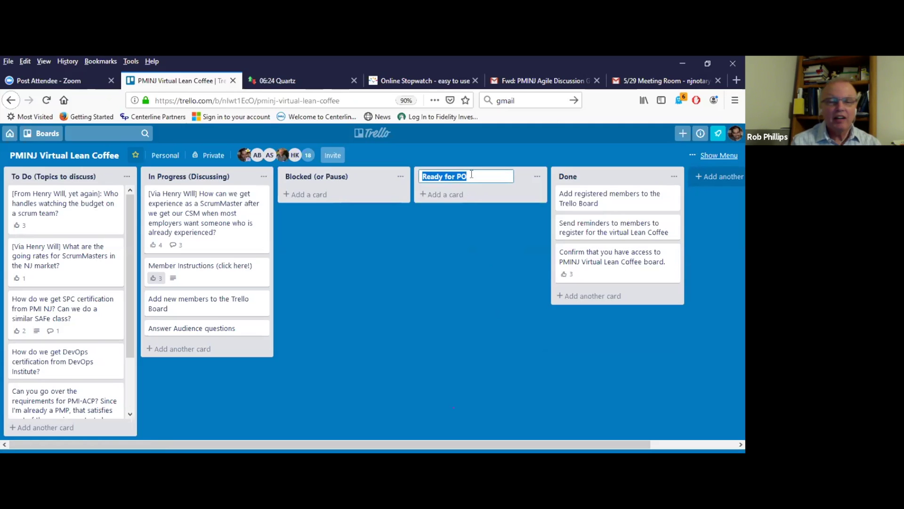
click(536, 178)
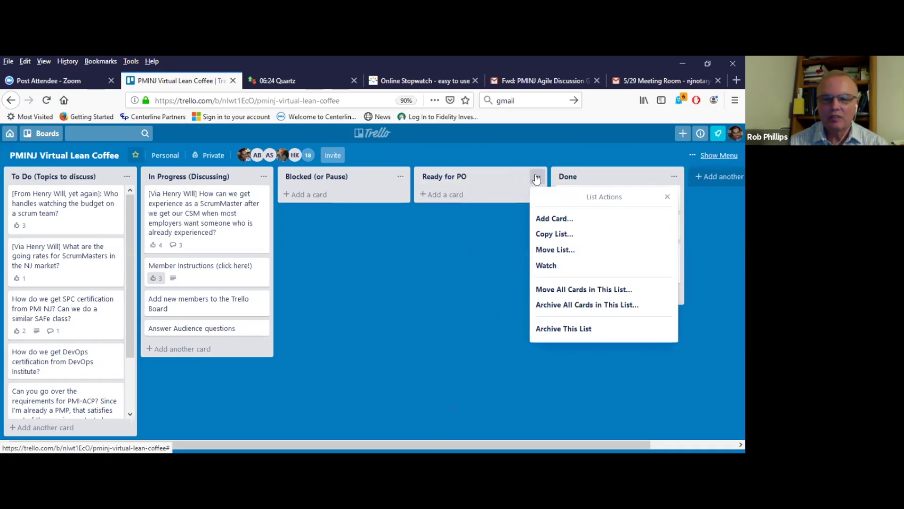
click(560, 329)
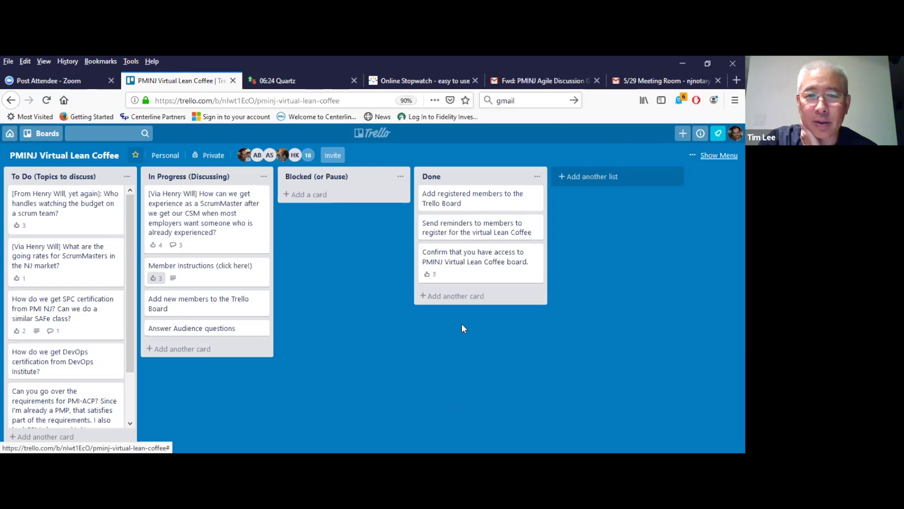
- Move the "Add new members to the Trello Board" and "Member Instructions (click here!)" cards from In Progress to the top of Done
drag(218, 298, 492, 194)
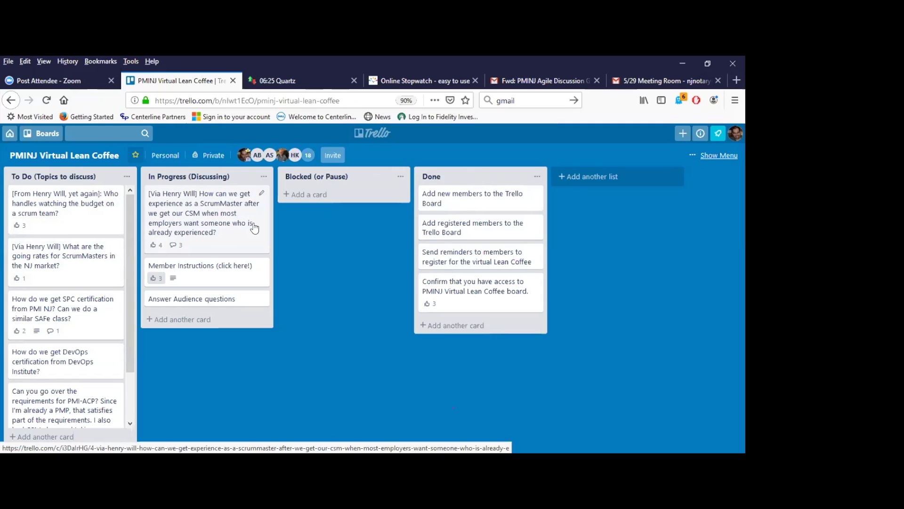
drag(222, 268, 500, 194)
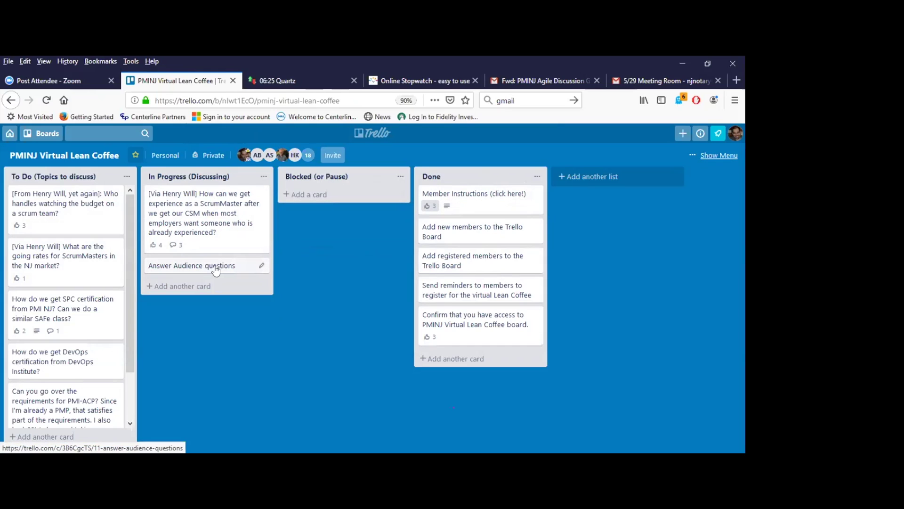
- Move the "Answer Audience questions" card to Blocked (or Pause) and back to In Progress (Discussing)
drag(216, 270, 353, 197)
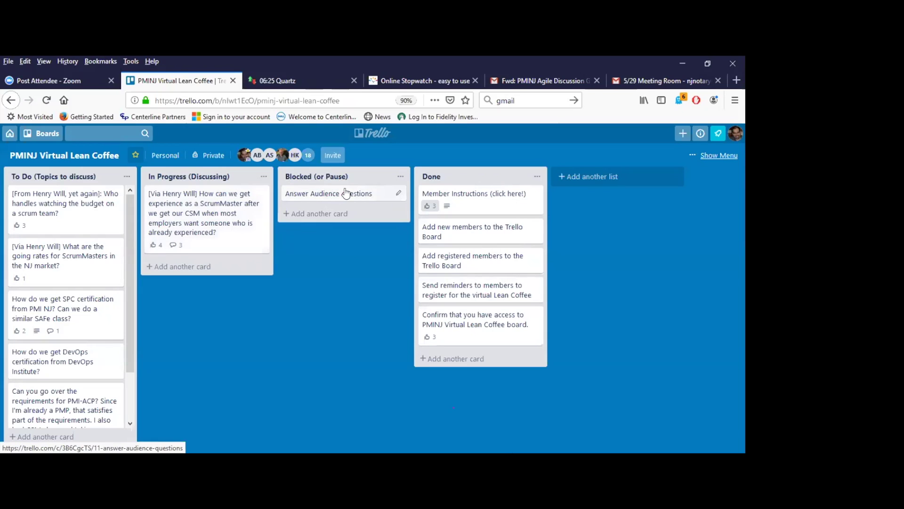
drag(348, 194, 207, 270)
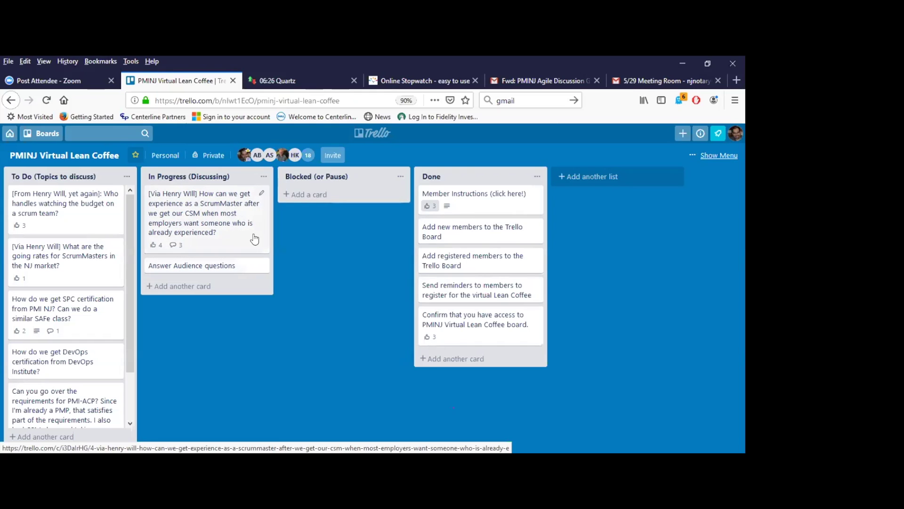
- Move the discussed ScrumMaster experience card from In Progress to the top of the Done list
drag(208, 201, 480, 193)
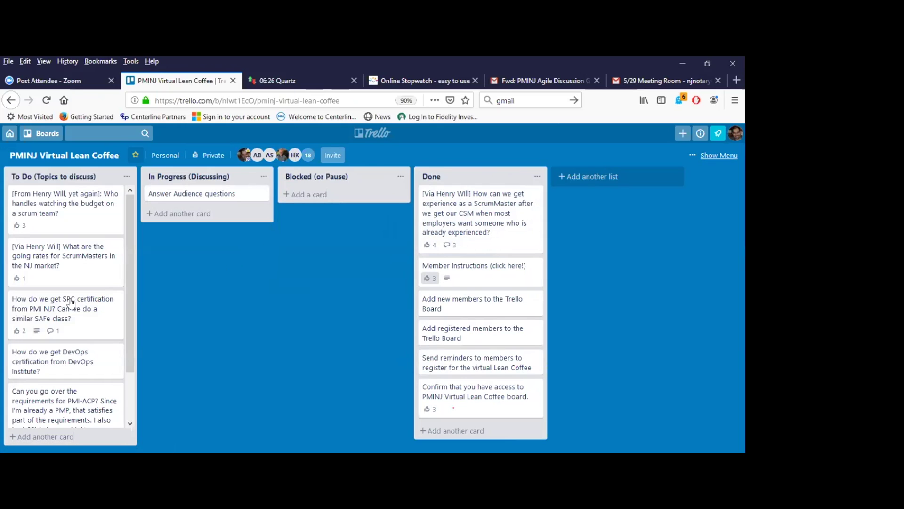
- Move the SPC certification topic above the ScrumMaster going rates topic in the To Do list
drag(82, 314, 135, 241)
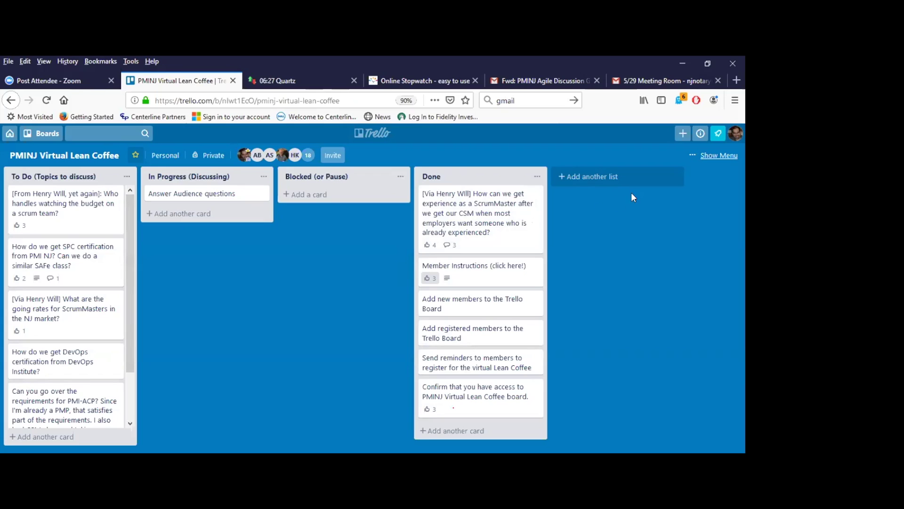
- Add a new list named "Ah-ha moments!" after the Done list
click(612, 177)
text(Ah-)
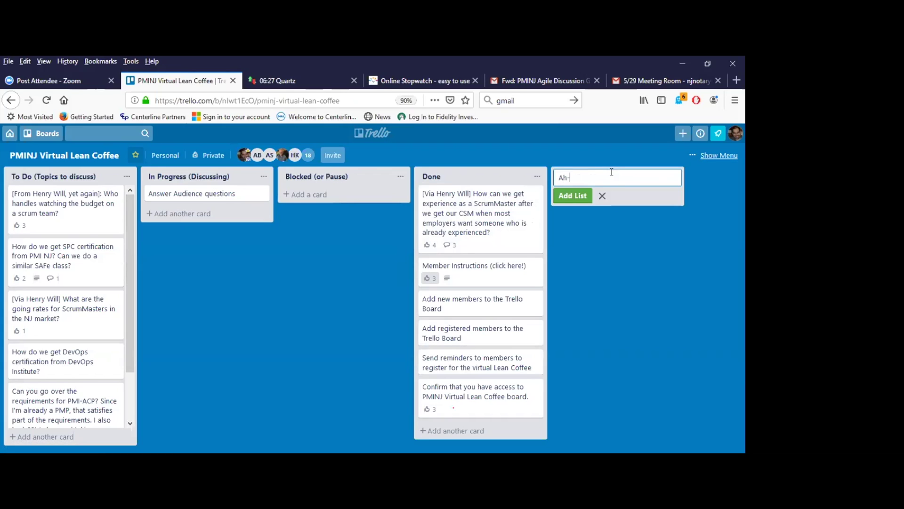
text(ha moments!)
key(Return)
- Add the card "People can use this board for non-IT" to the Ah-ha moments! list
click(594, 197)
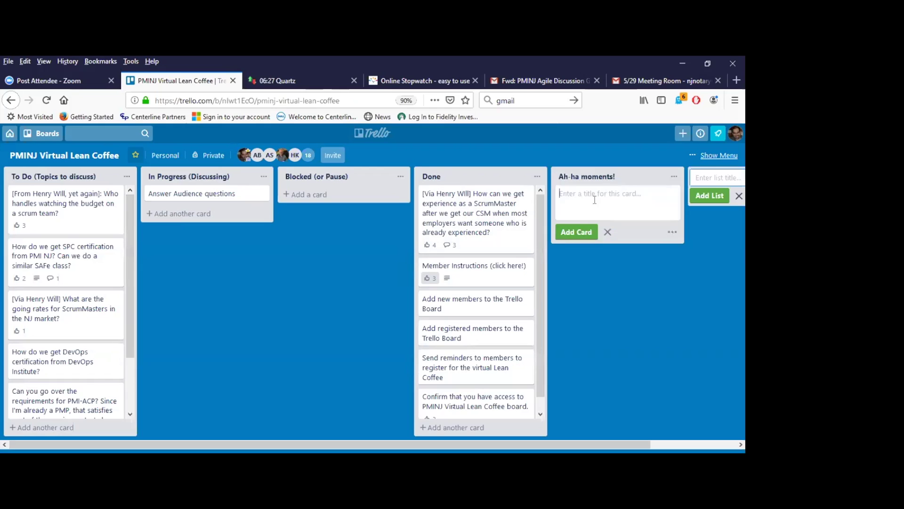
text(People can use this board for non-IT)
key(Return)
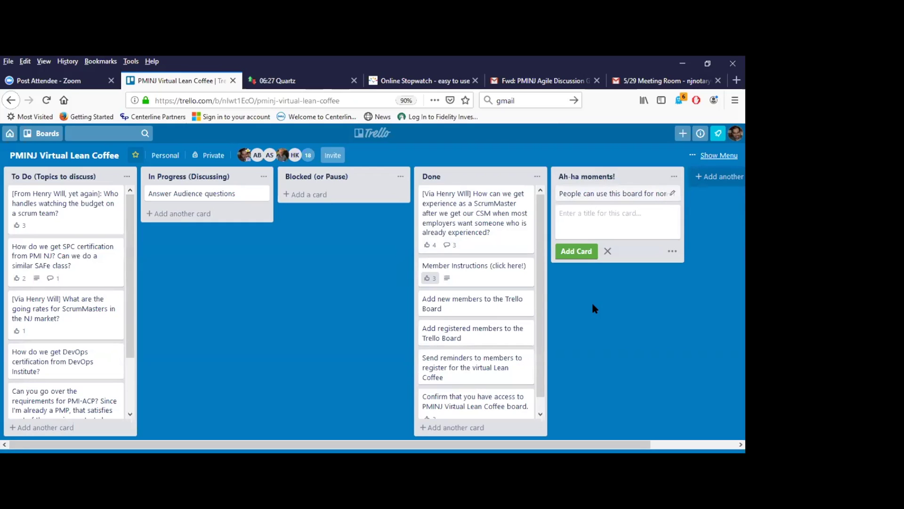
click(608, 253)
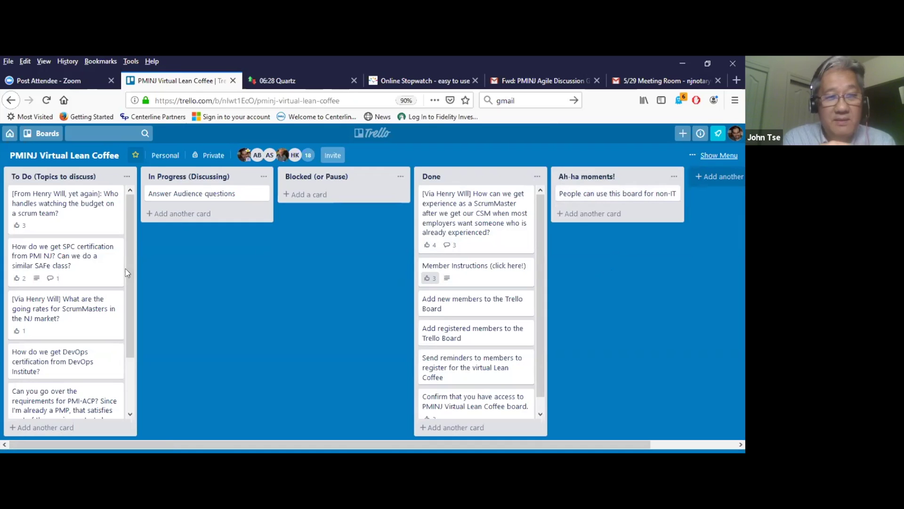
- Move the PMI-ACP requirements topic up to second place in To Do, directly below the scrum team budget topic
scroll(128, 306, down, 3)
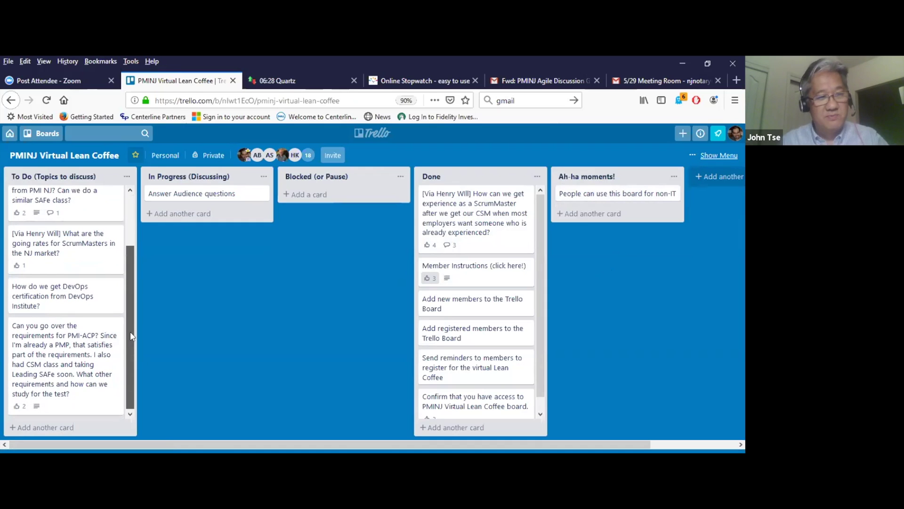
drag(94, 330, 75, 243)
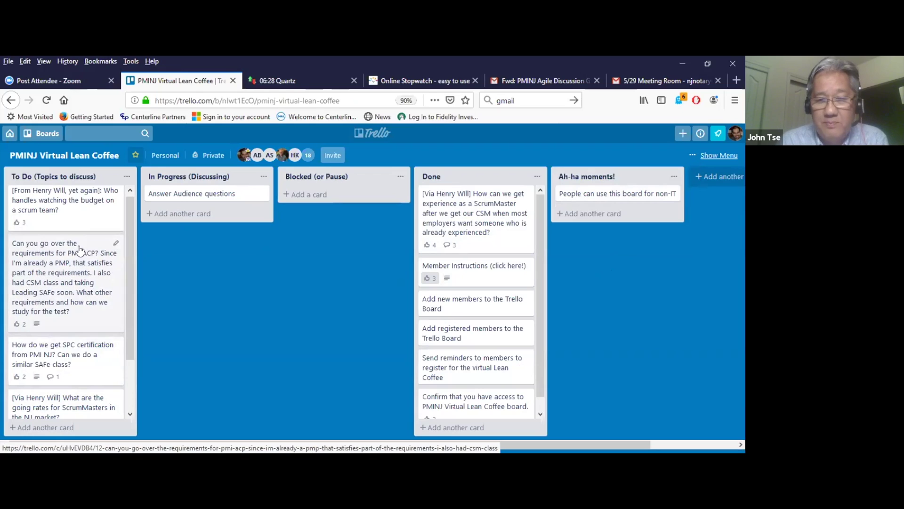
scroll(128, 215, up, 1)
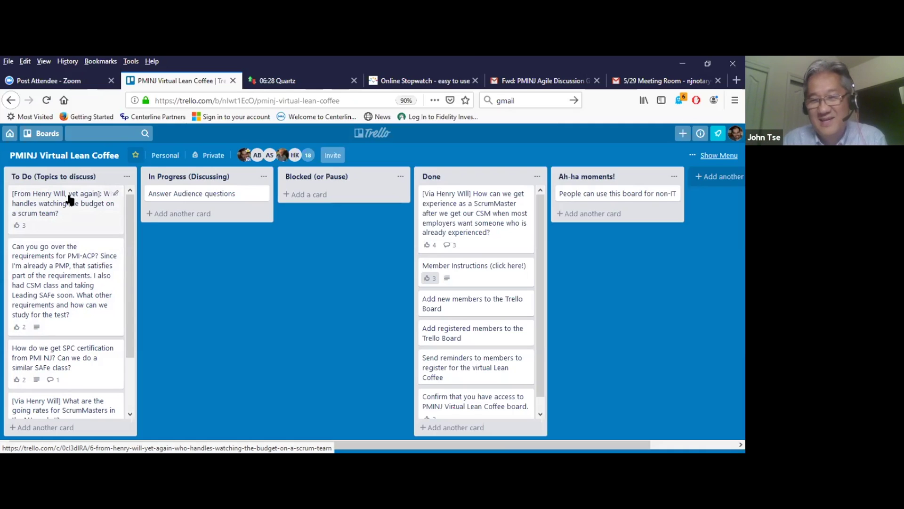
- Add the card "Encourage audience participation" to the In Progress (Discussing) list
click(205, 214)
text(End)
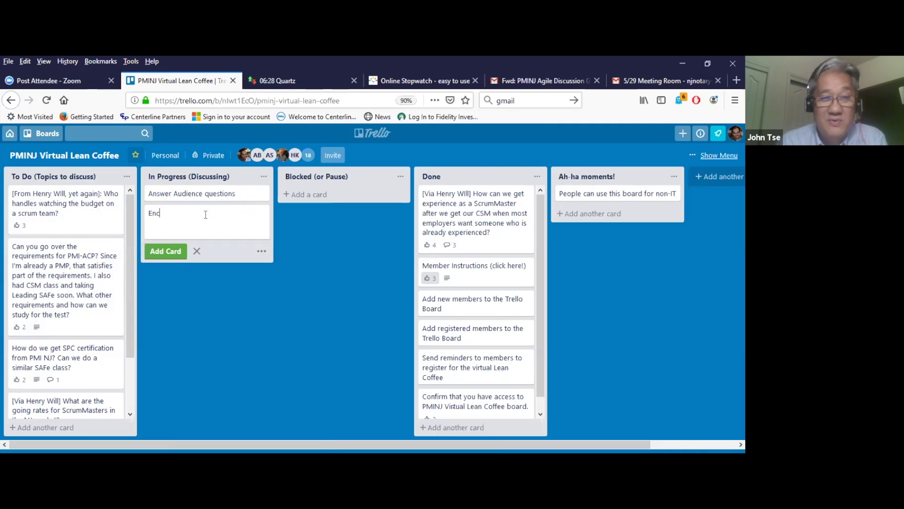
text(ourage au)
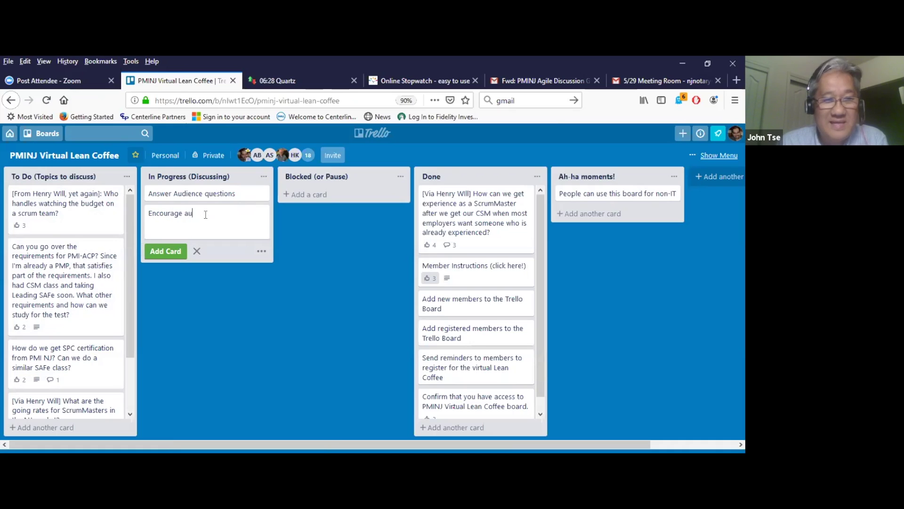
text(dience part)
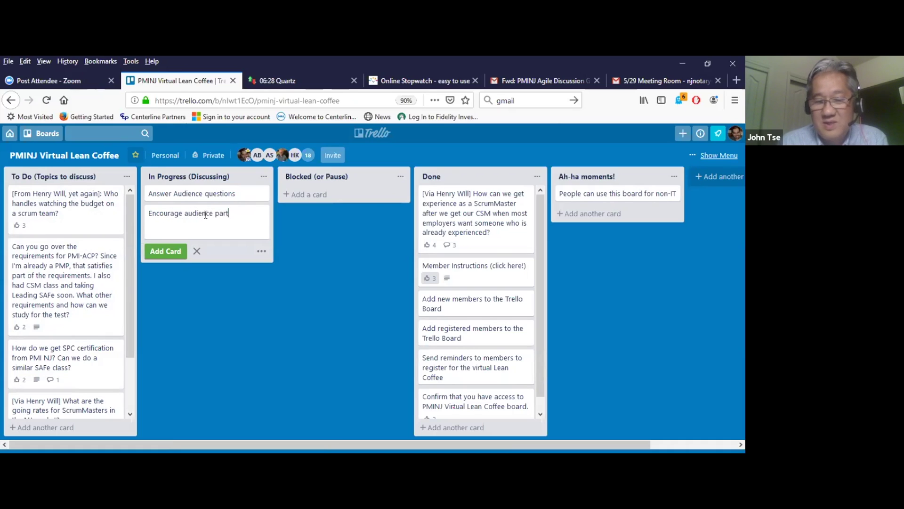
text(icipation)
key(Return)
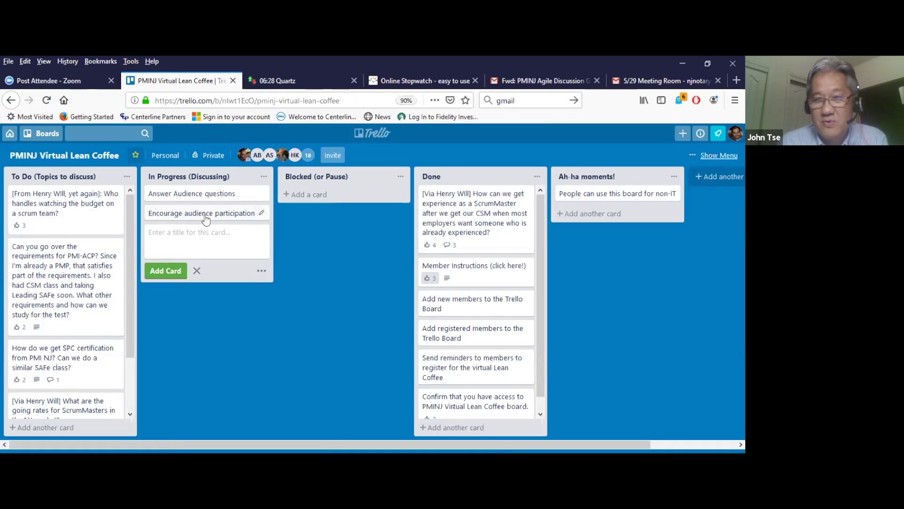
click(342, 272)
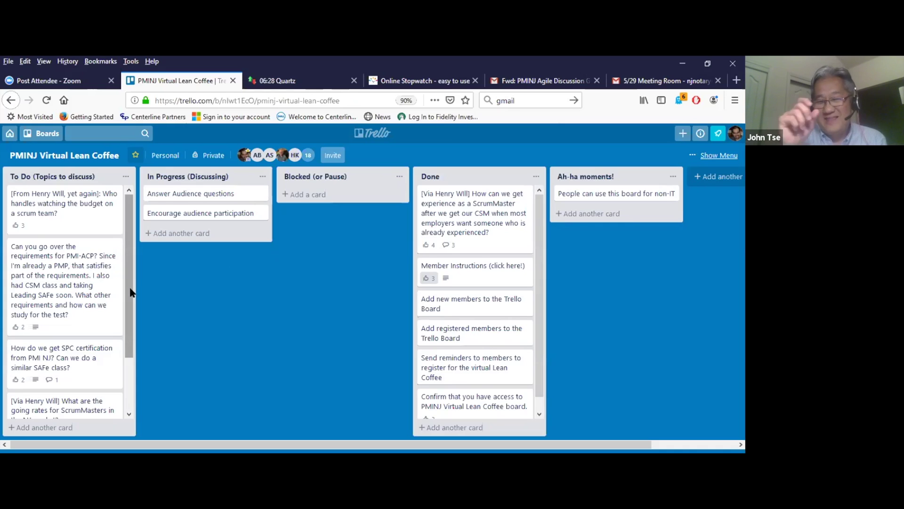
drag(130, 292, 130, 368)
scroll(131, 256, up, 3)
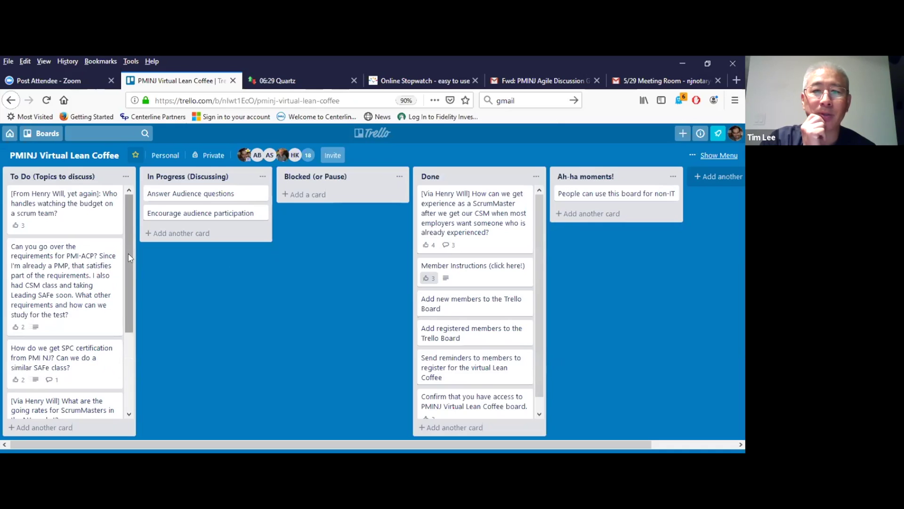
- Set the due date of the "Answer Audience questions" card to 5/29/2019 at 7:00 PM and close the card
click(216, 194)
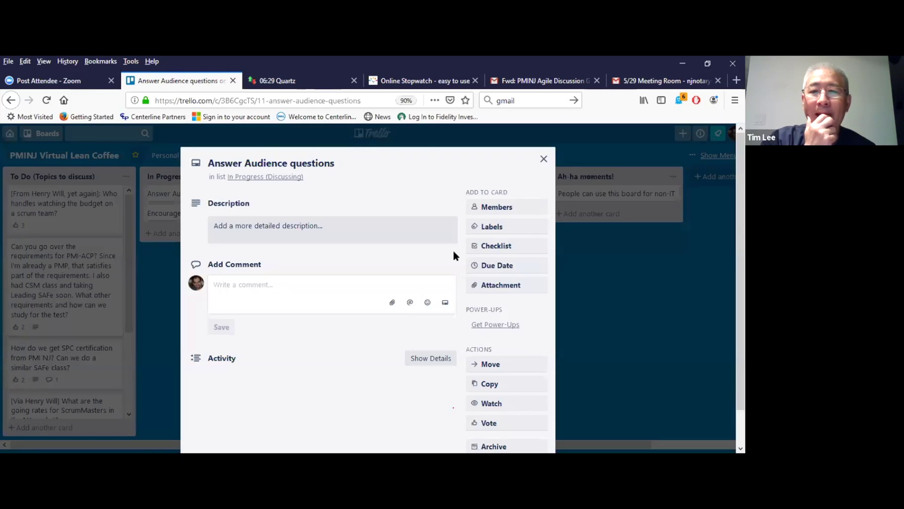
click(505, 266)
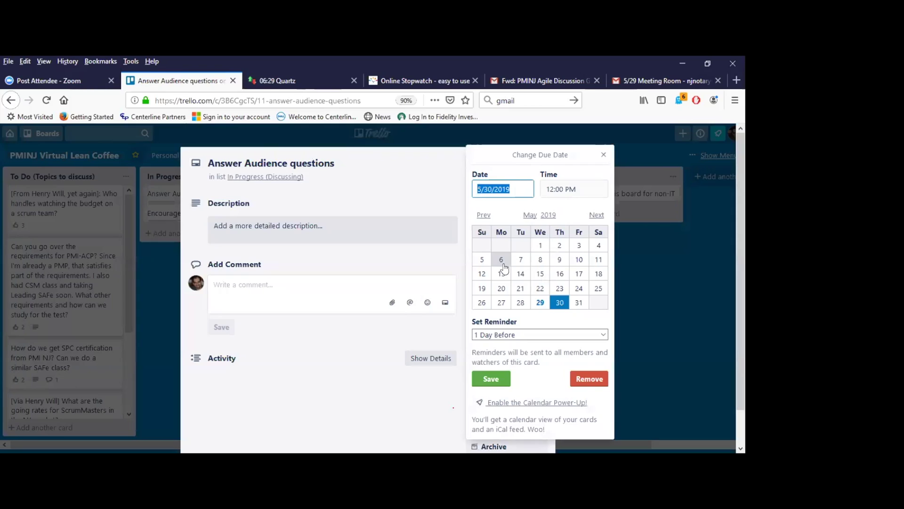
click(540, 302)
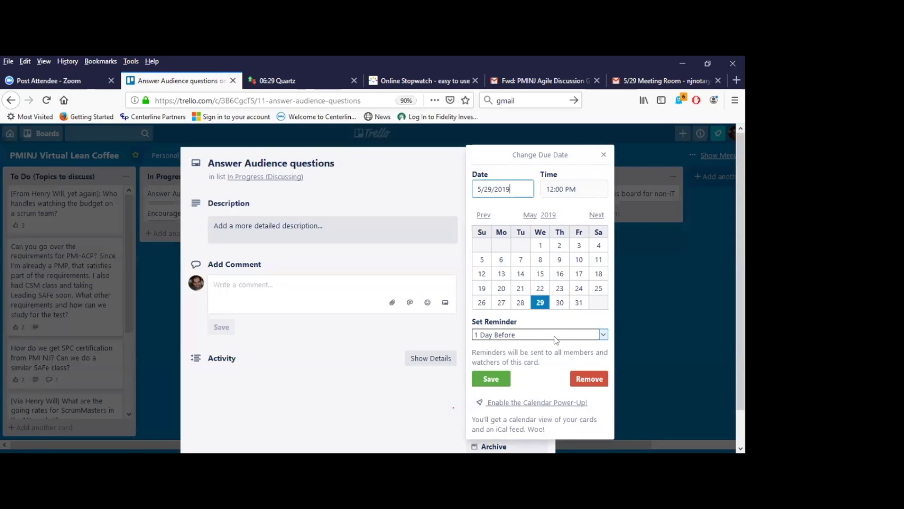
click(560, 189)
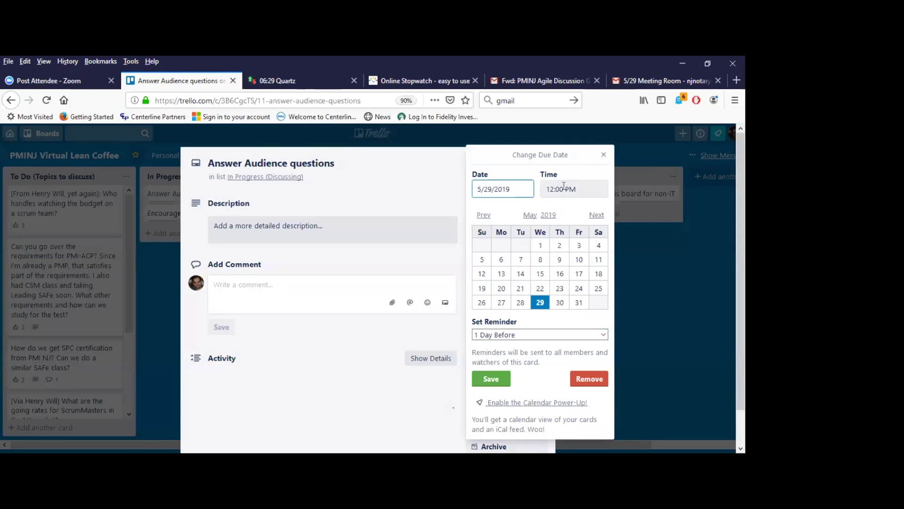
click(560, 189)
drag(563, 189, 528, 190)
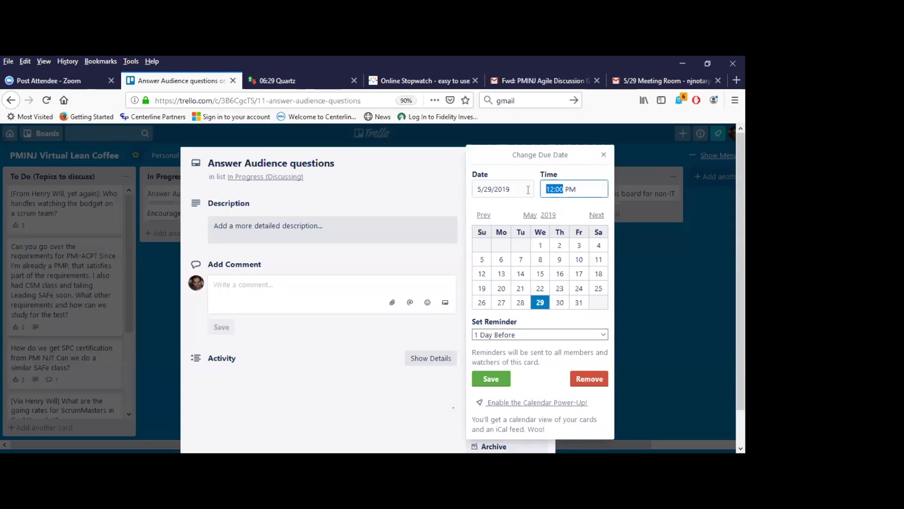
key(BackSpace)
text(7:00)
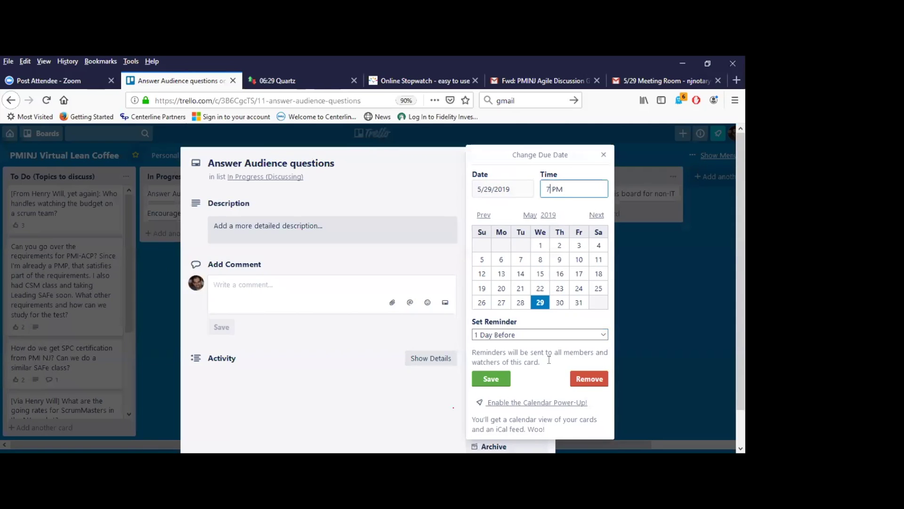
click(491, 379)
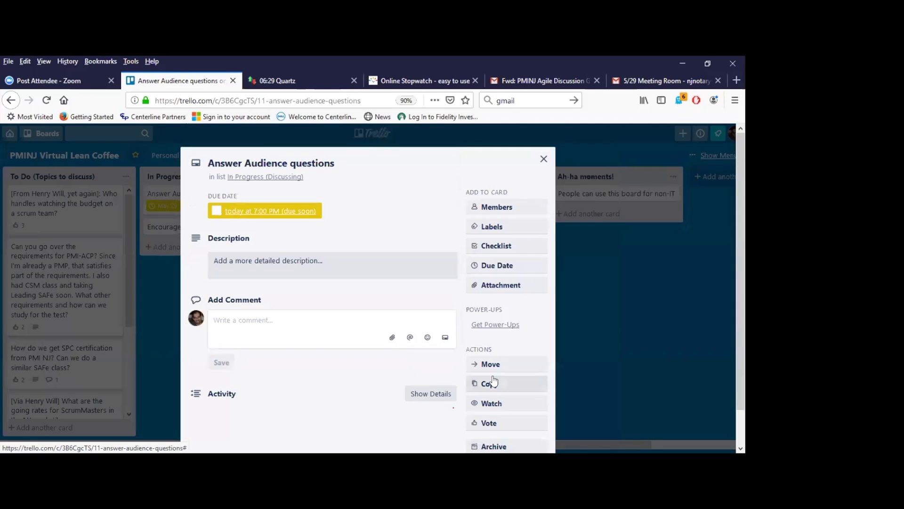
click(543, 159)
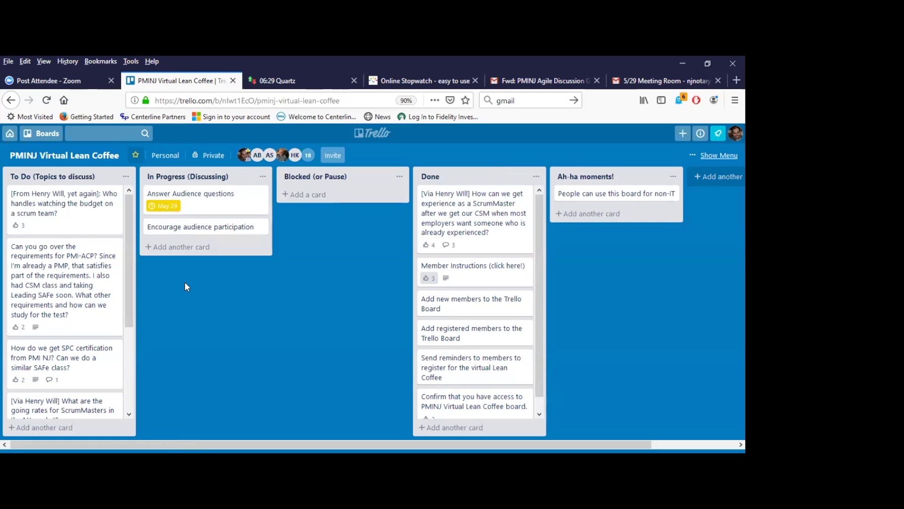
- Move the scrum team budget topic from To Do to the top of the In Progress (Discussing) list
drag(113, 209, 216, 211)
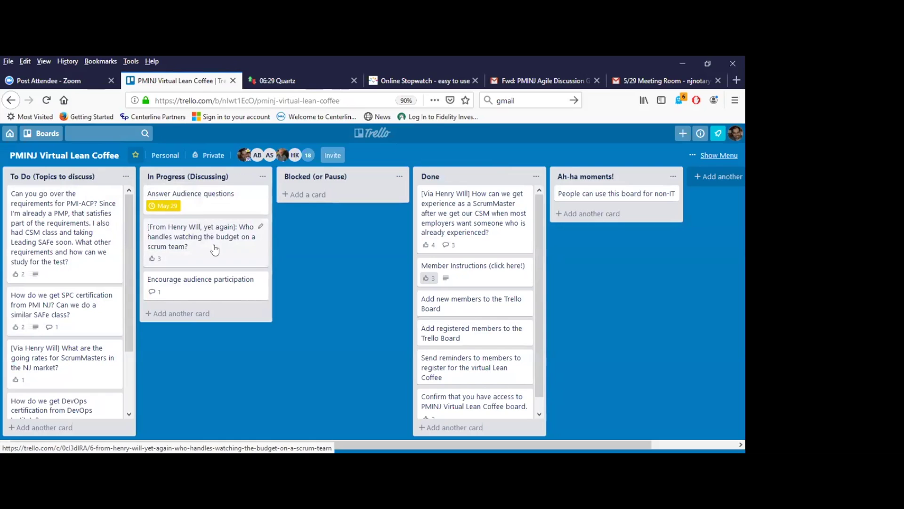
drag(214, 249, 214, 204)
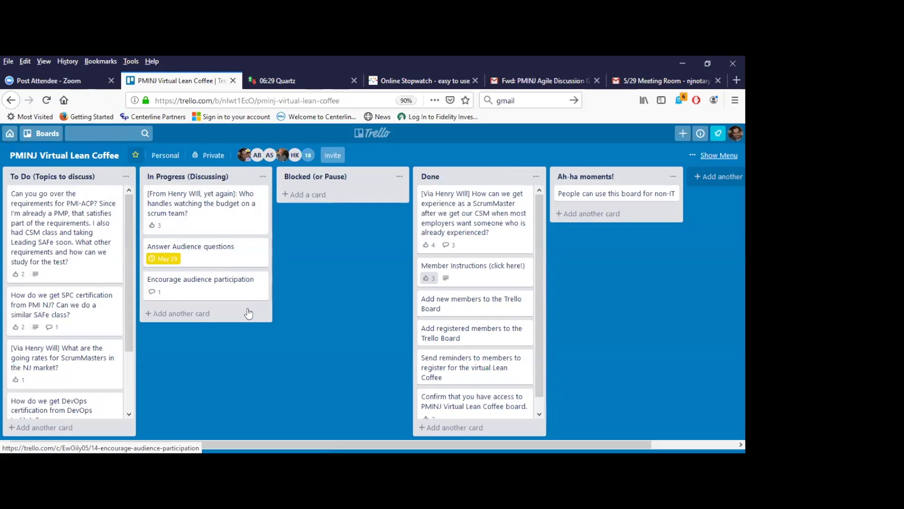
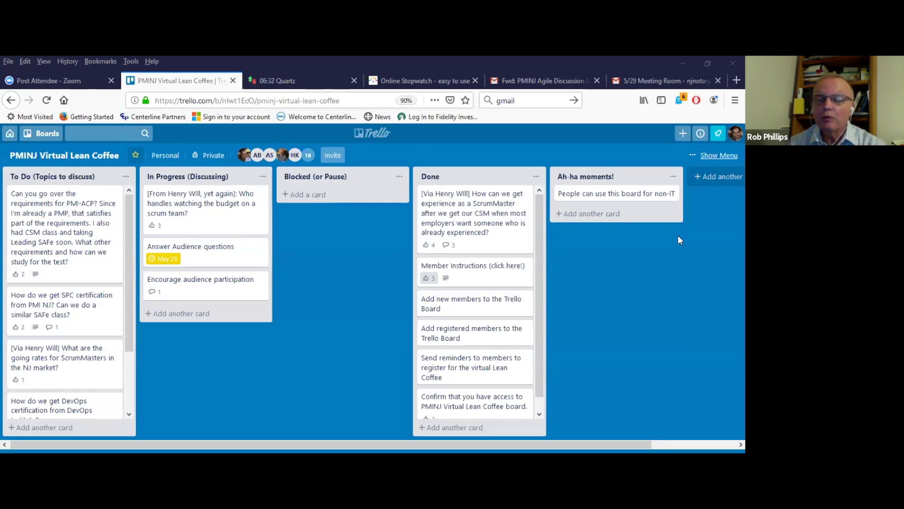
- Add the card 'Scrum "says" the PO overlooks the budget / finances!' to the Ah-ha moments! list
click(601, 214)
text(Scrum s)
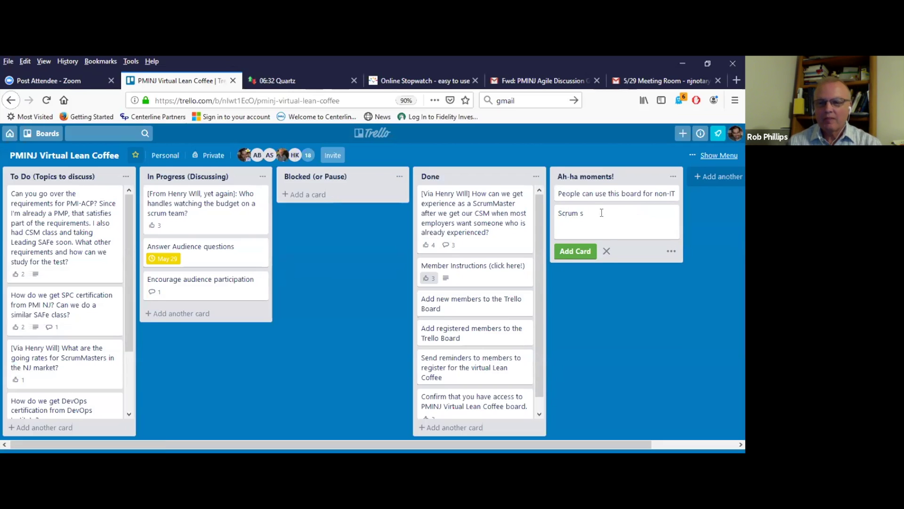
key(BackSpace)
text("says)
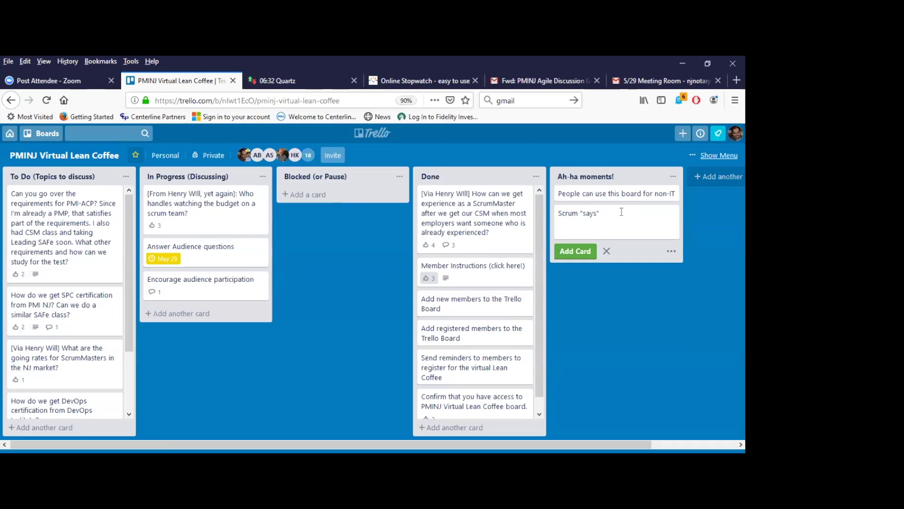
text(" the PO overlooks the budget.)
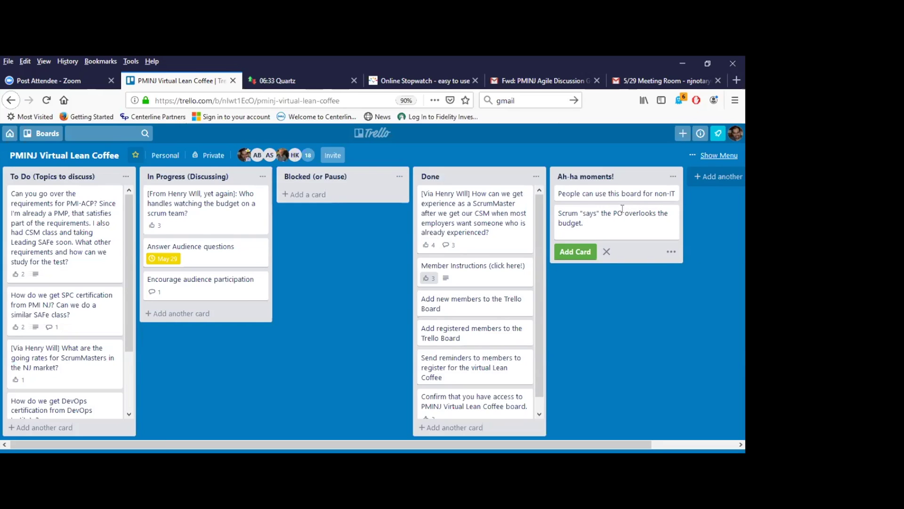
key(BackSpace)
text(/ finances!)
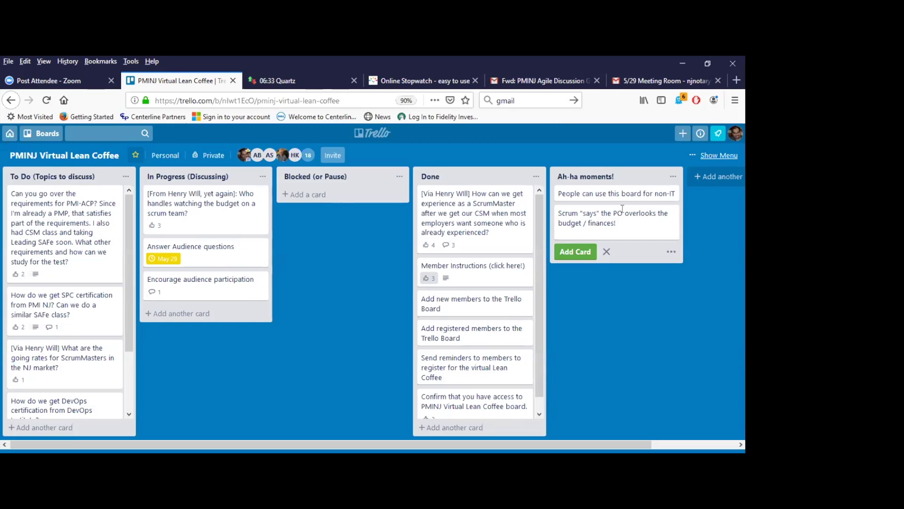
click(584, 249)
click(602, 337)
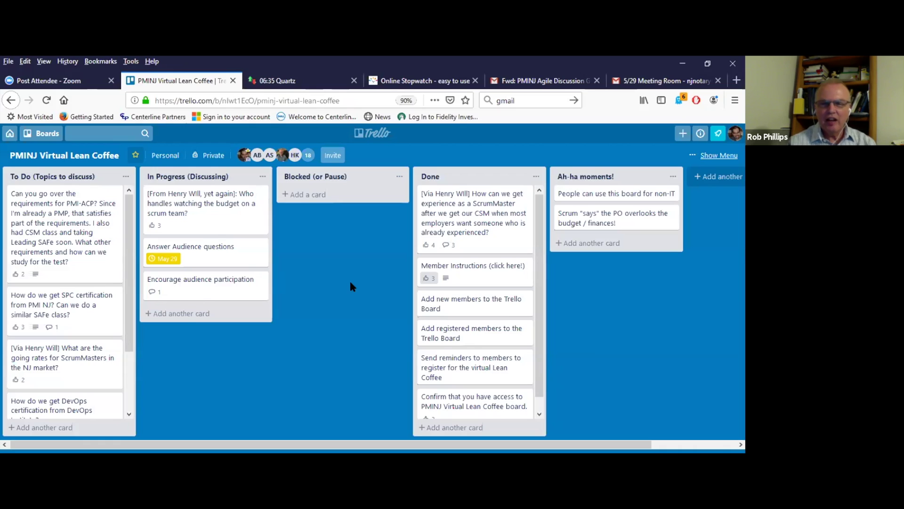
- Add the card 'Think about: What are the "financial skill sets" that would benefit a Product Owner?' to the Ah-ha moments! list
click(608, 244)
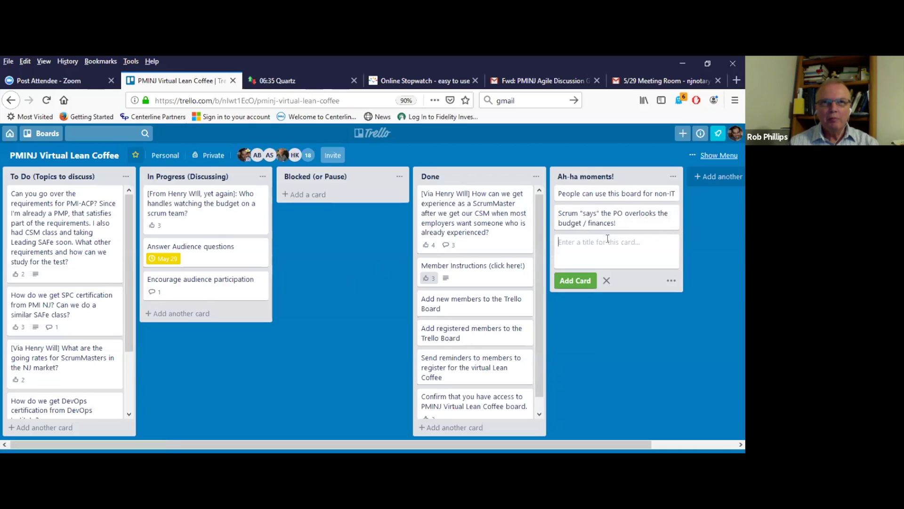
text(Think a)
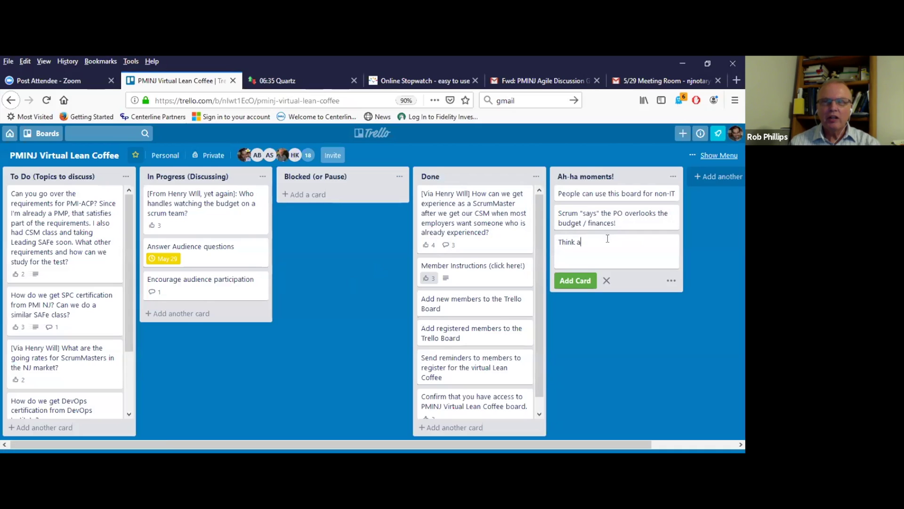
text(bout: What a)
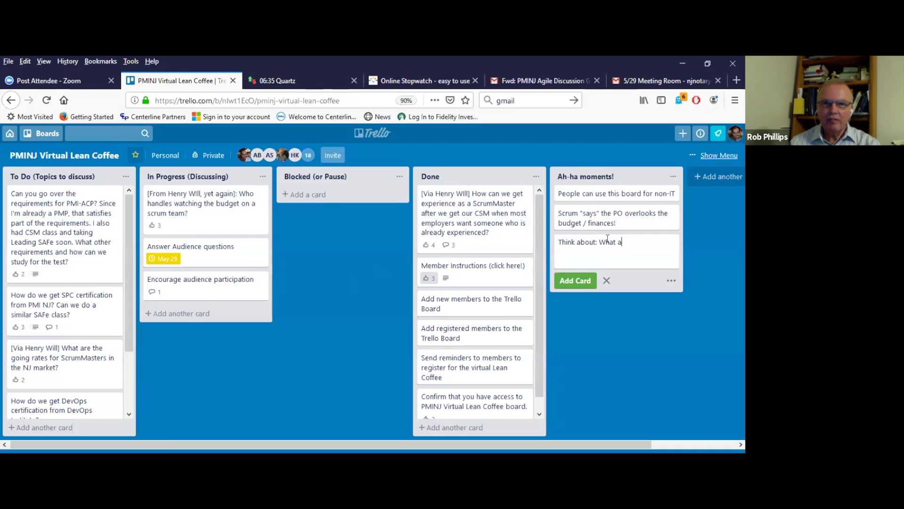
text(re the )
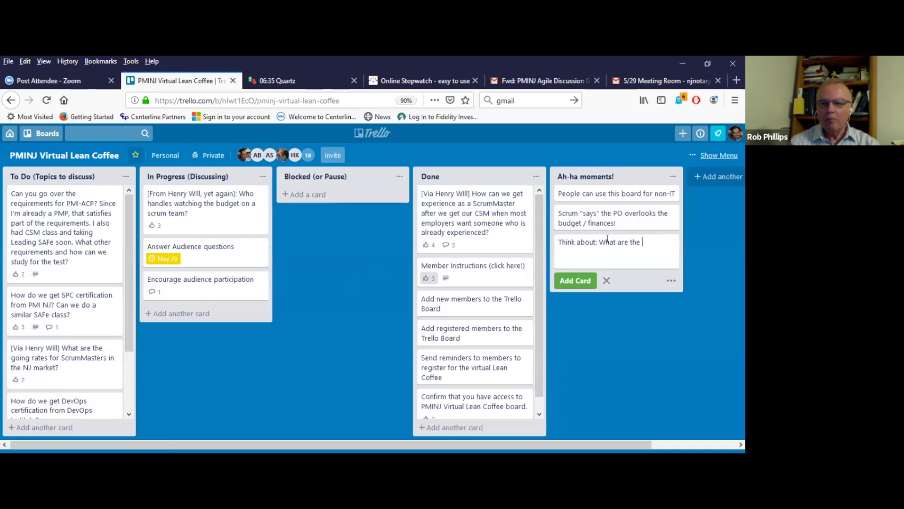
text(s"financial skill sets")
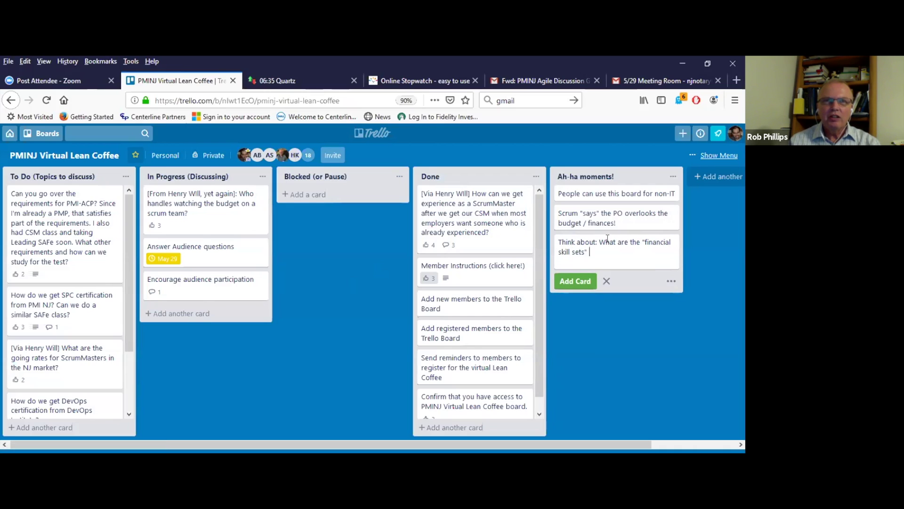
text( that would be)
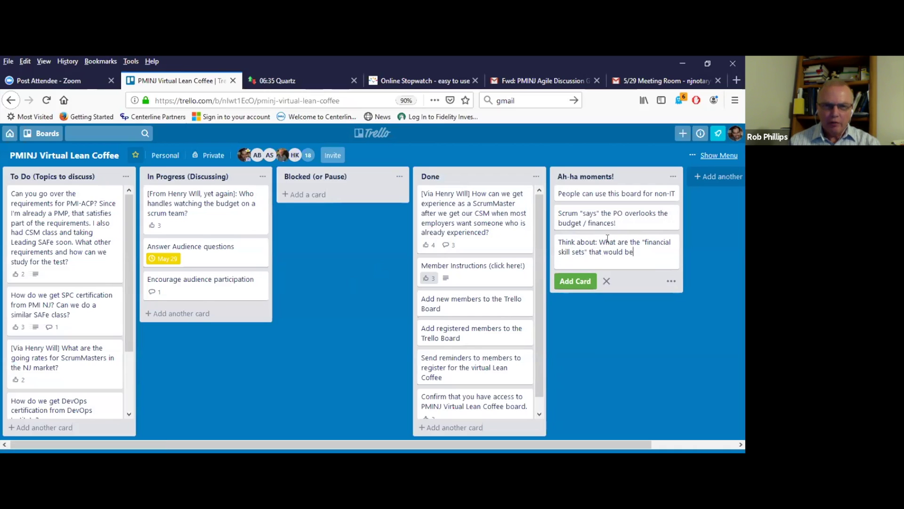
text(nefit a Produc)
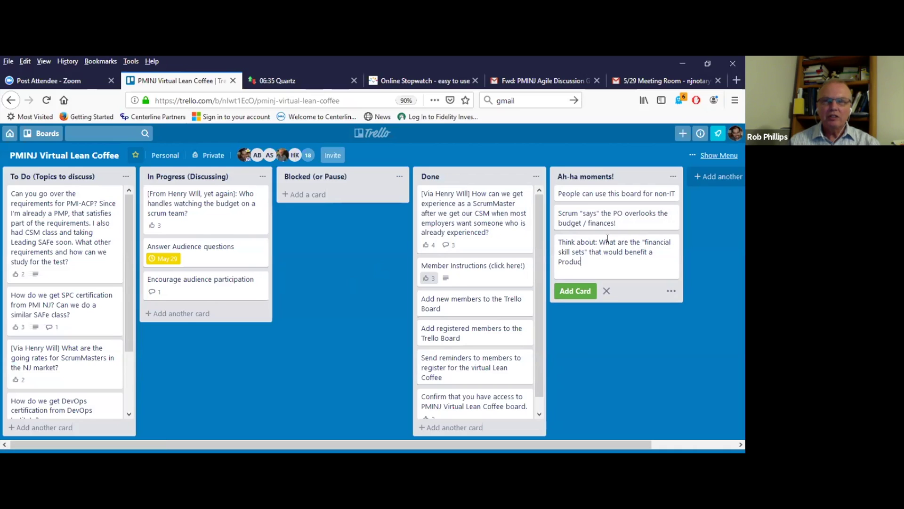
text(t Owner?)
key(Return)
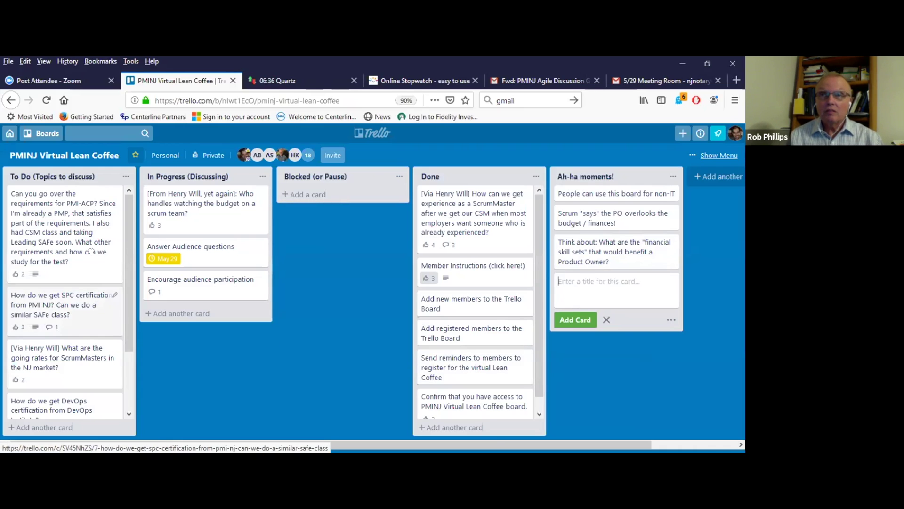
- Reorder the To Do list, placing the SPC certification topic first and the DevOps certification topic last
drag(98, 305, 102, 200)
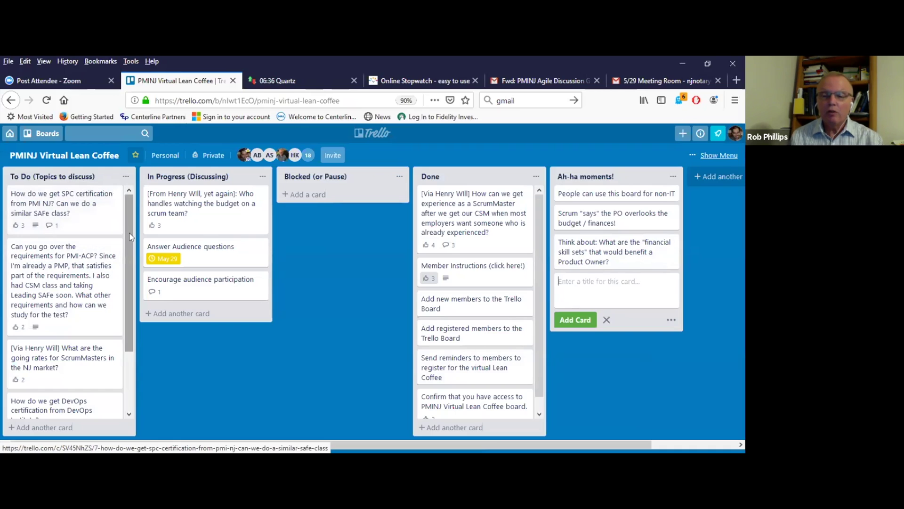
drag(129, 232, 132, 292)
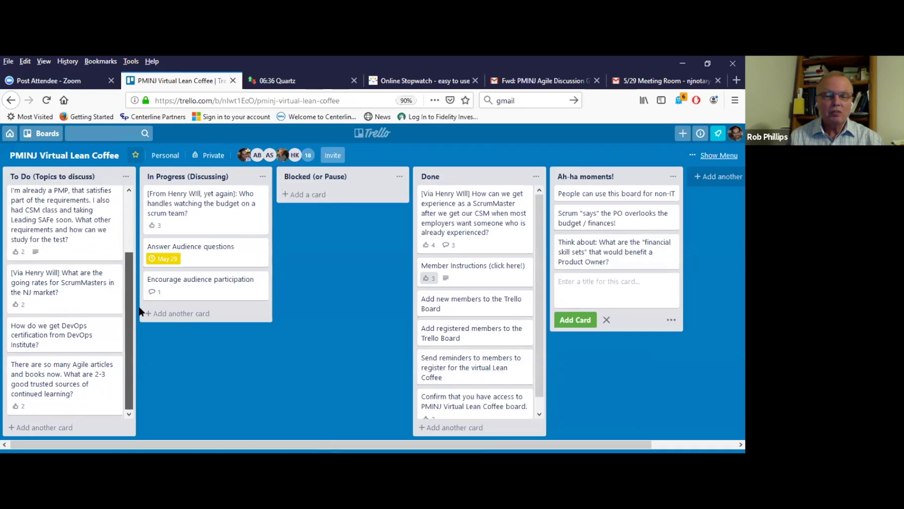
drag(95, 337, 96, 393)
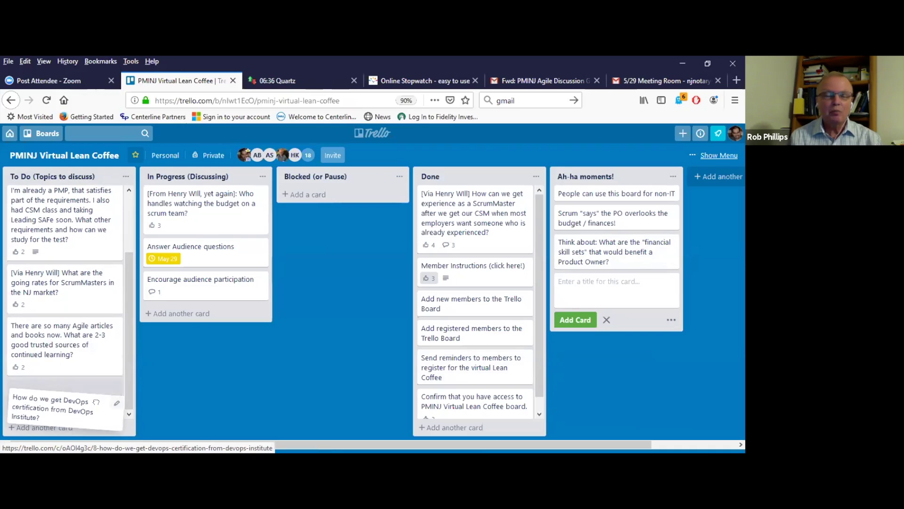
scroll(117, 262, up, 5)
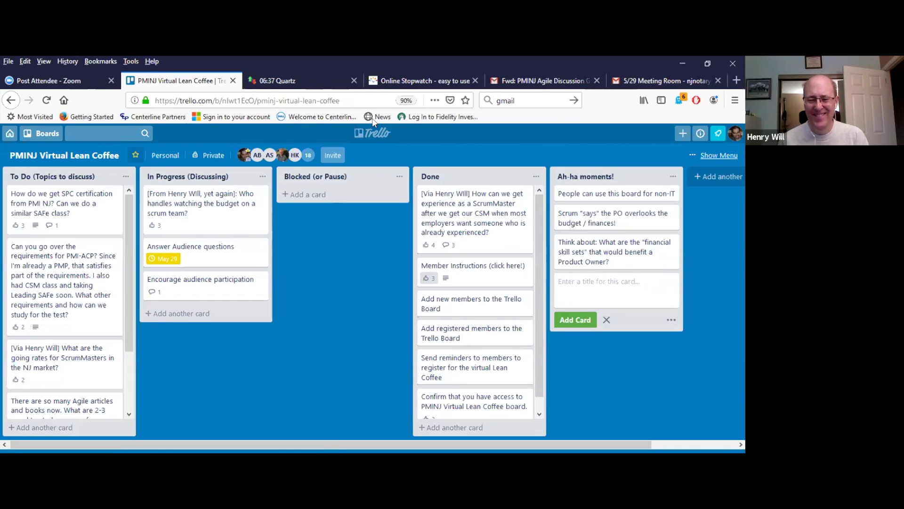
- Move the scrum team budget topic to the top of Done and the SPC certification topic to the top of In Progress (Discussing)
drag(217, 217, 499, 210)
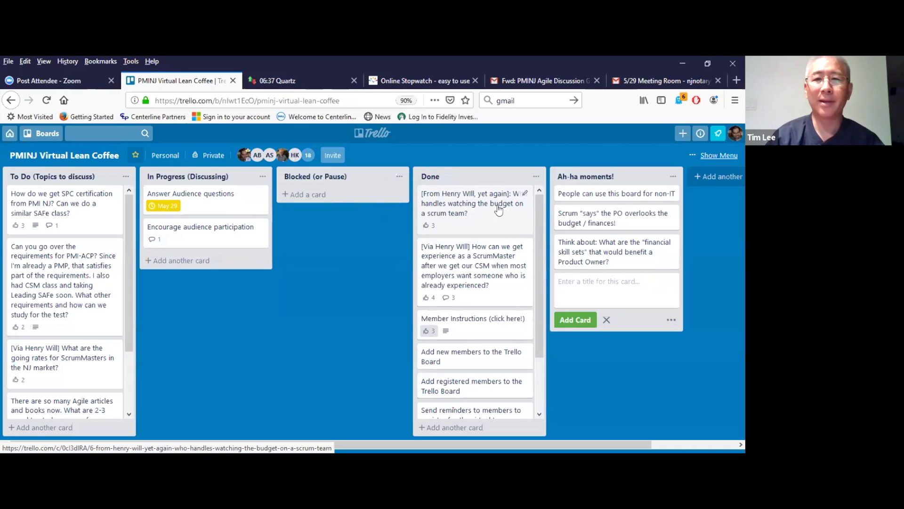
click(352, 245)
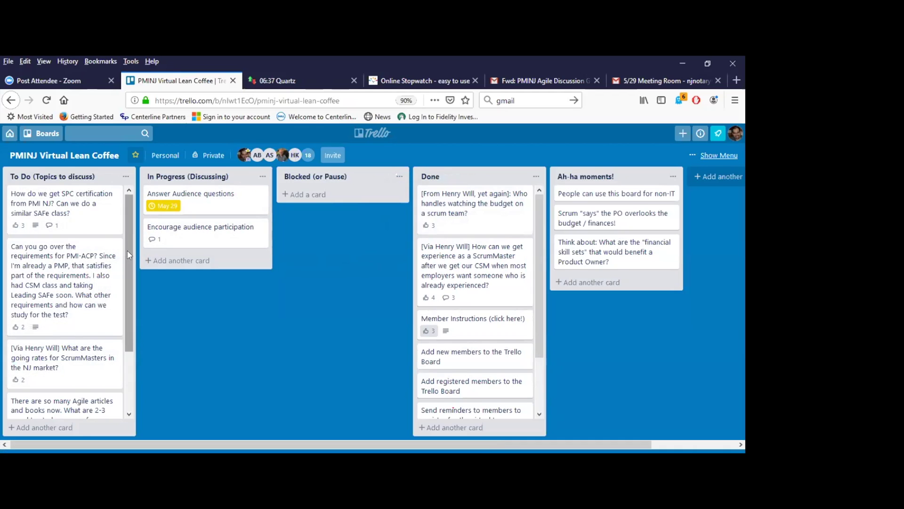
mouse_move(127, 250)
mouse_down()
mouse_move(133, 329)
mouse_move(131, 234)
mouse_up()
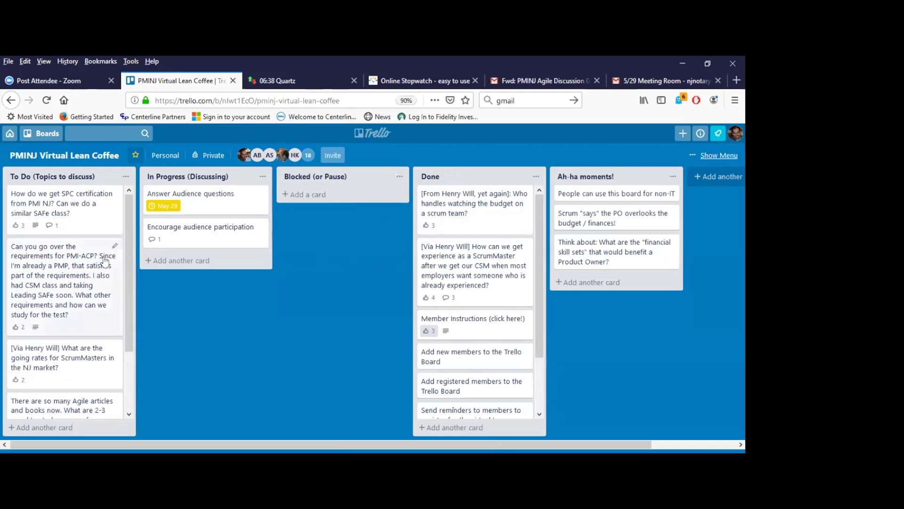
drag(49, 194, 198, 192)
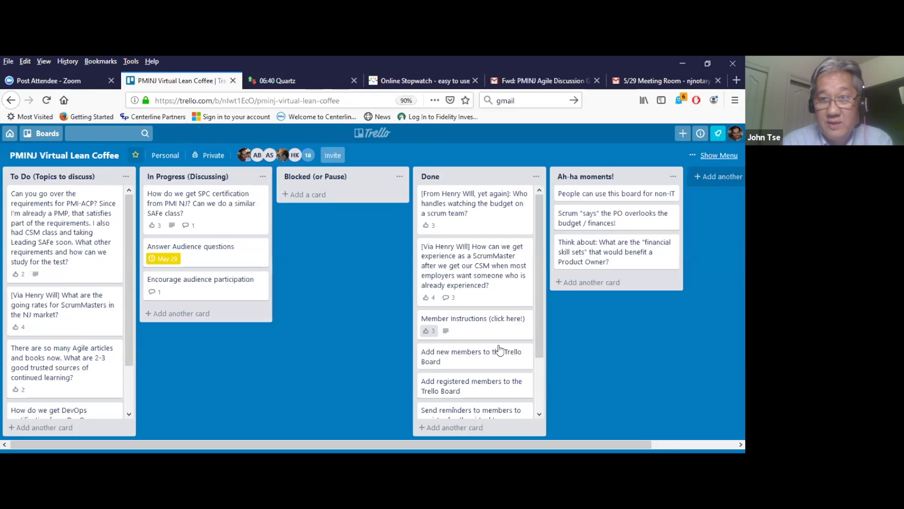
- Comment on the SPC certification card: "General note: SAFe certifications are not via PMI (e.g. PMP, ACP). It is via a different certifying body."
click(188, 229)
text(General note:)
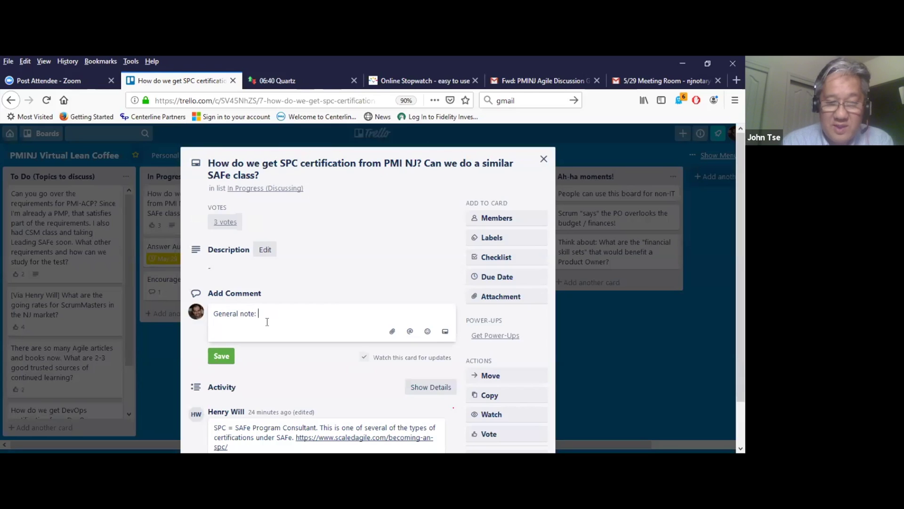
text( SAFe ce)
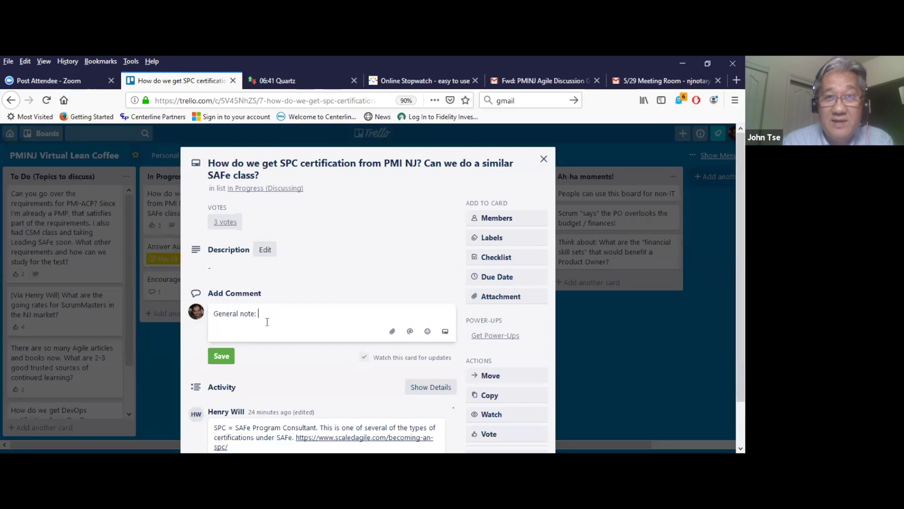
text(rtifications are not)
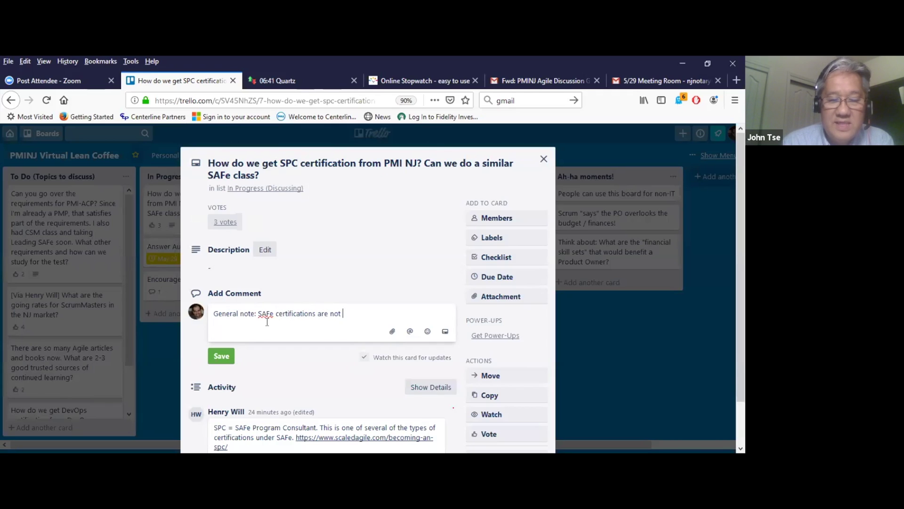
text( via PM)
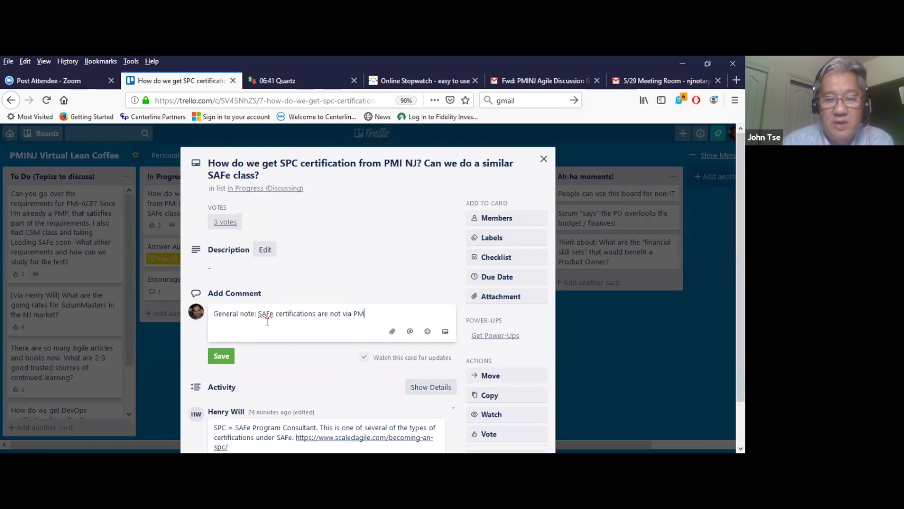
text(I (e)
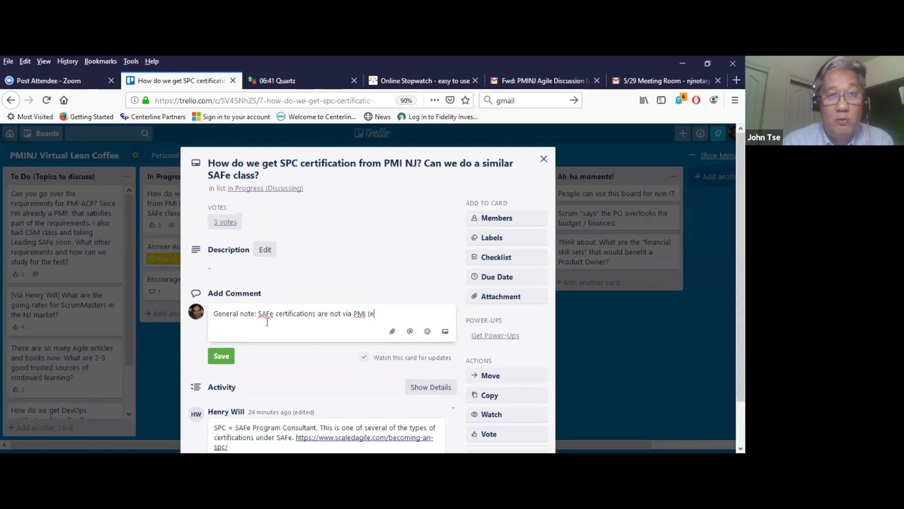
text(.g. PMP, A)
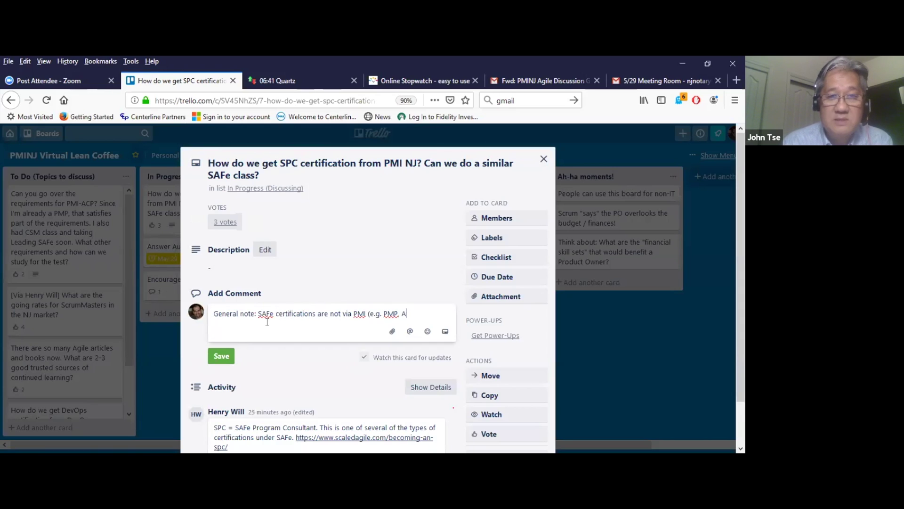
text(CP). )
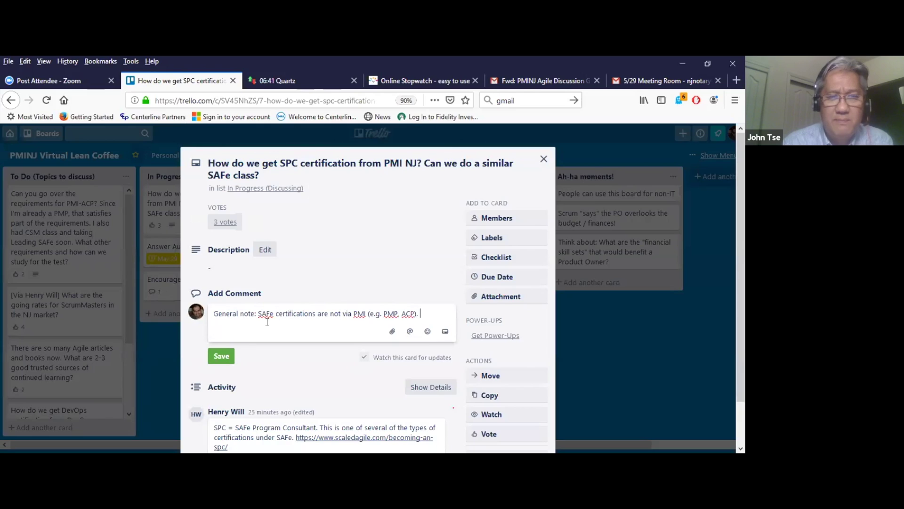
text(It is via a di)
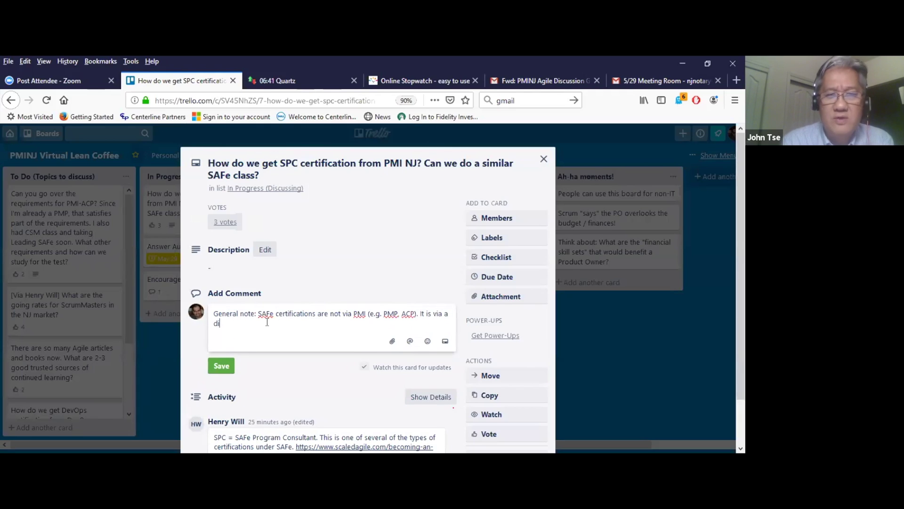
text(fferent c)
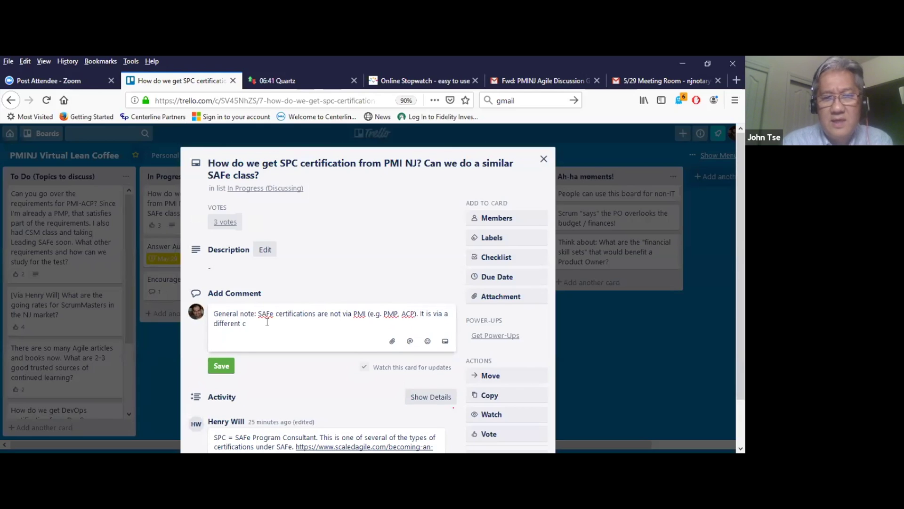
text(ertifyng body.)
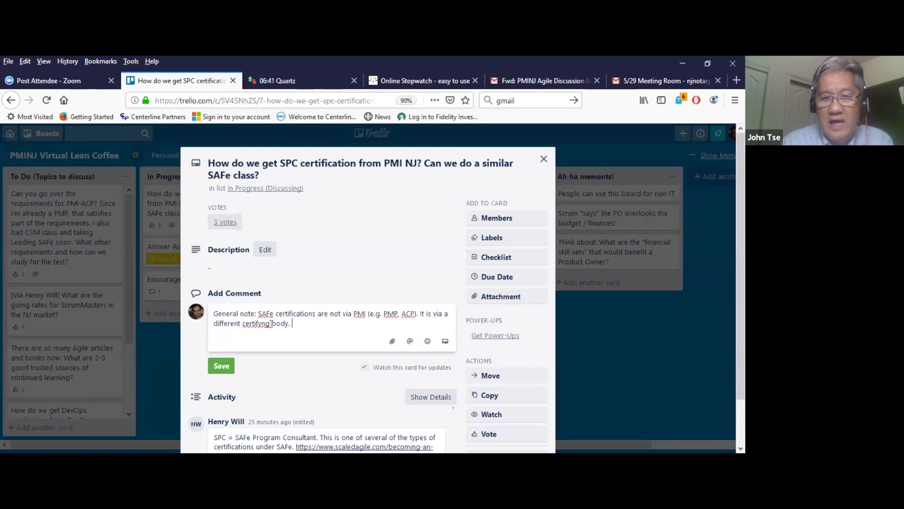
drag(271, 324, 262, 324)
text(ing)
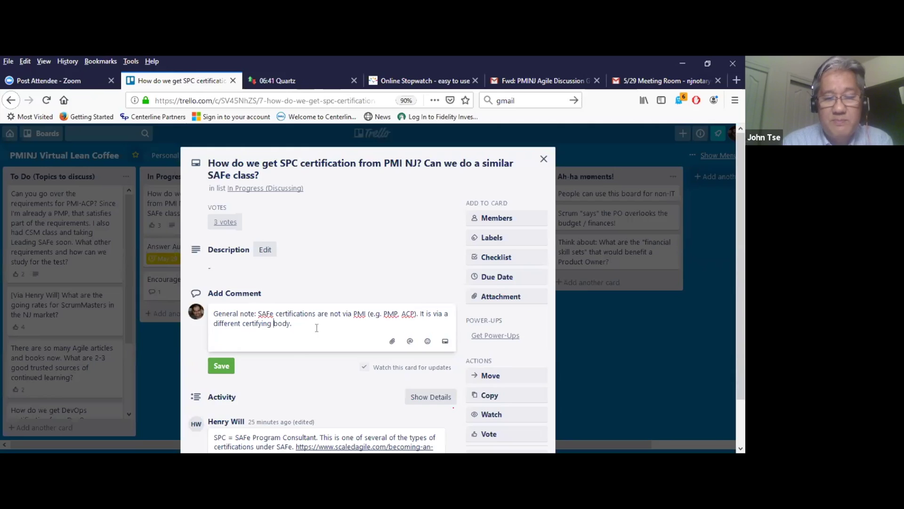
click(228, 363)
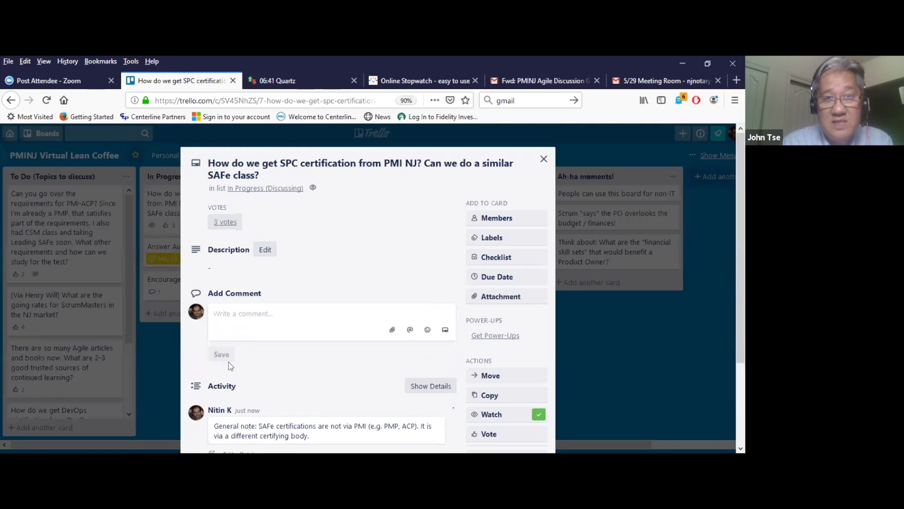
- Search the web for "scaled agile academy" in a new browser tab and open the Scaled Agile provider website
click(287, 313)
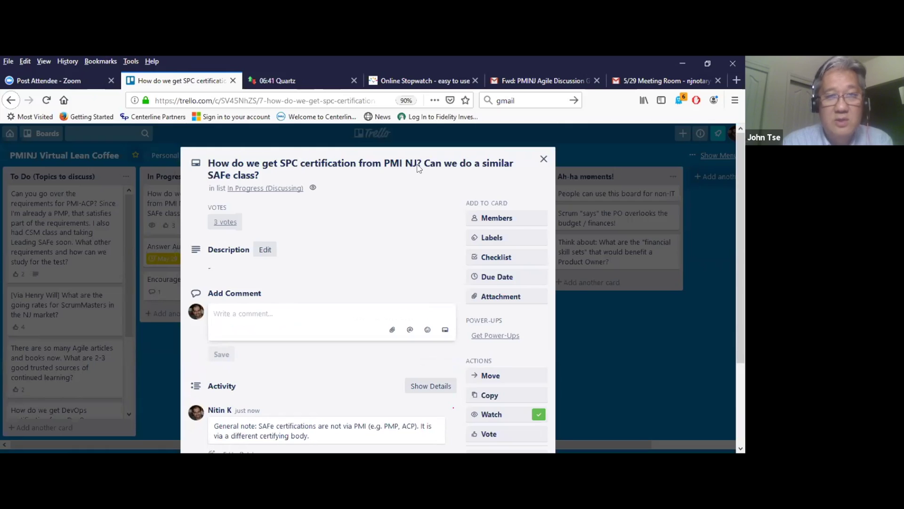
click(737, 80)
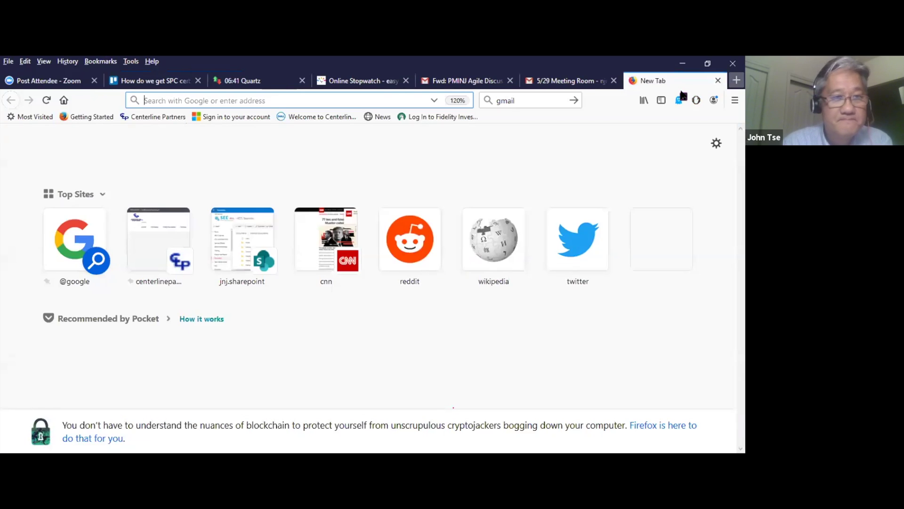
click(522, 101)
text(scaled agile academy)
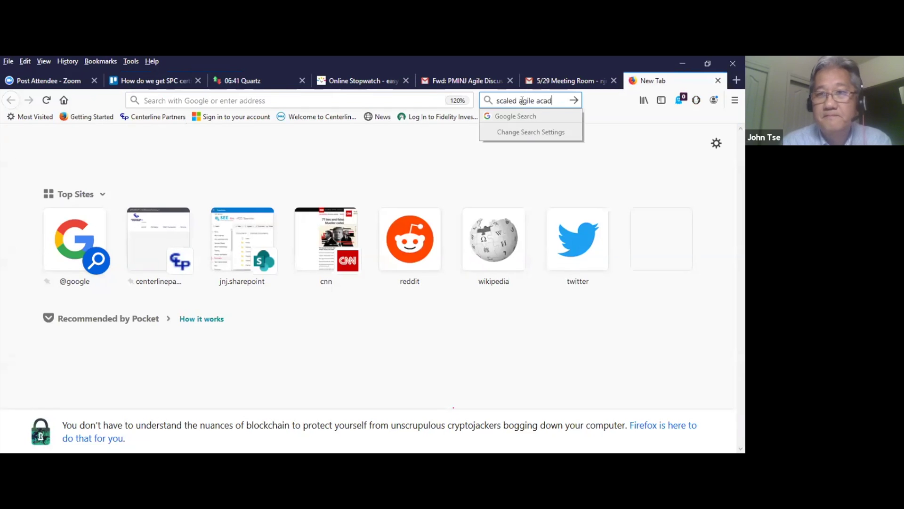
key(Return)
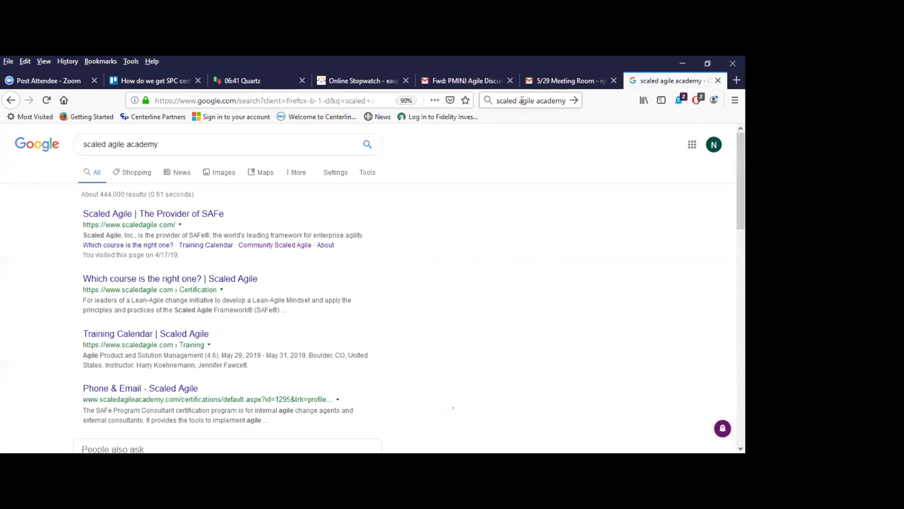
click(137, 217)
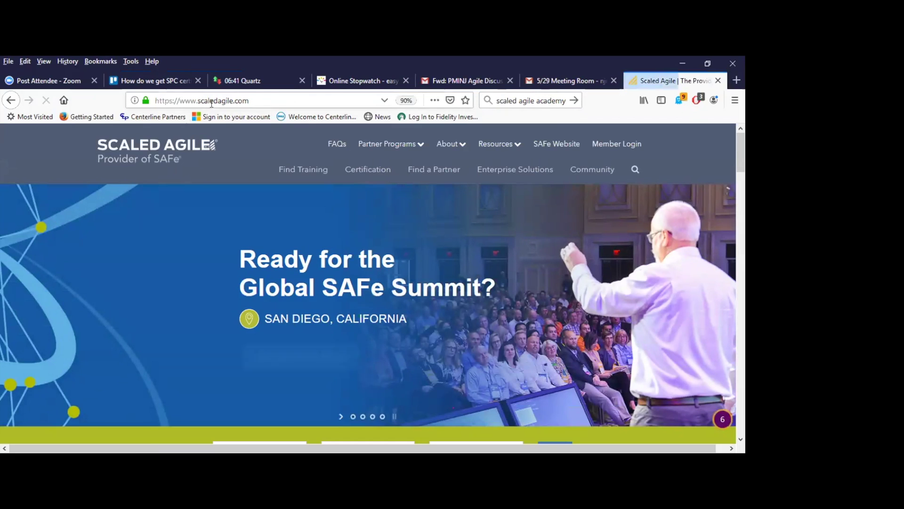
- Return to the Trello board and review the SPC certification card's comments with its activity details shown
click(252, 100)
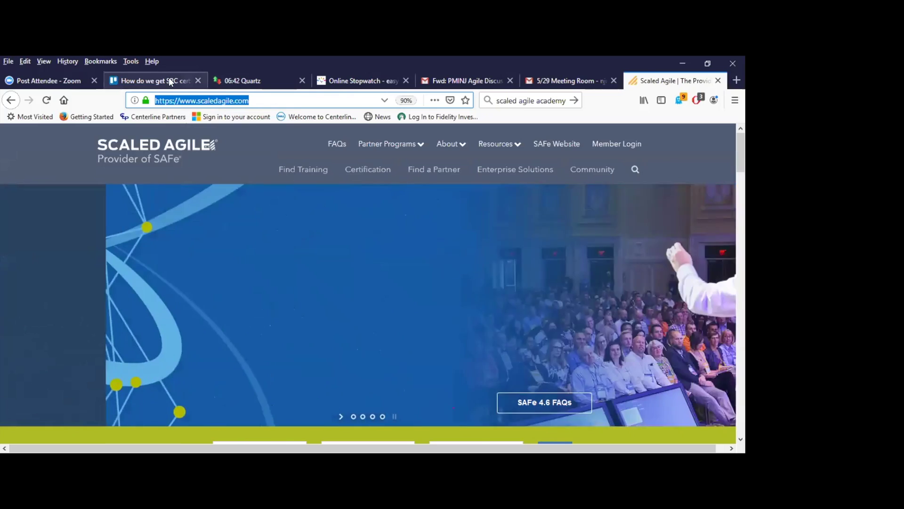
click(169, 81)
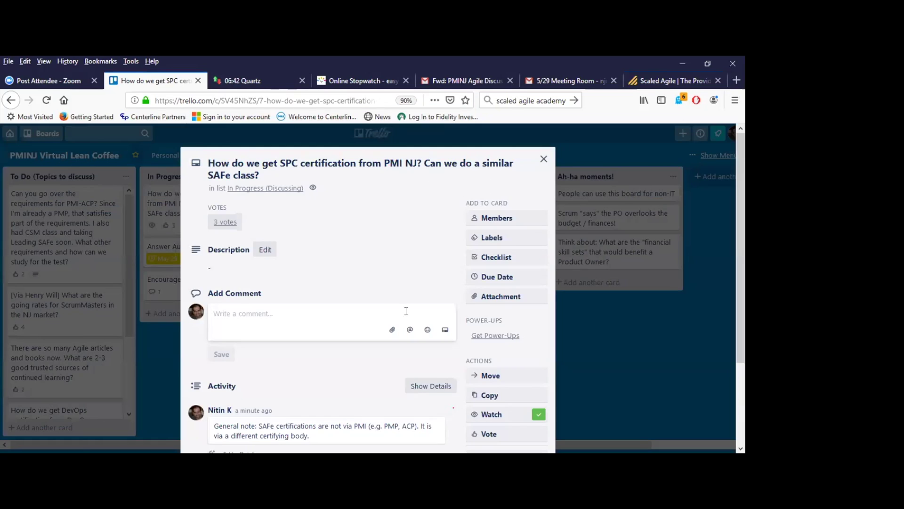
click(544, 160)
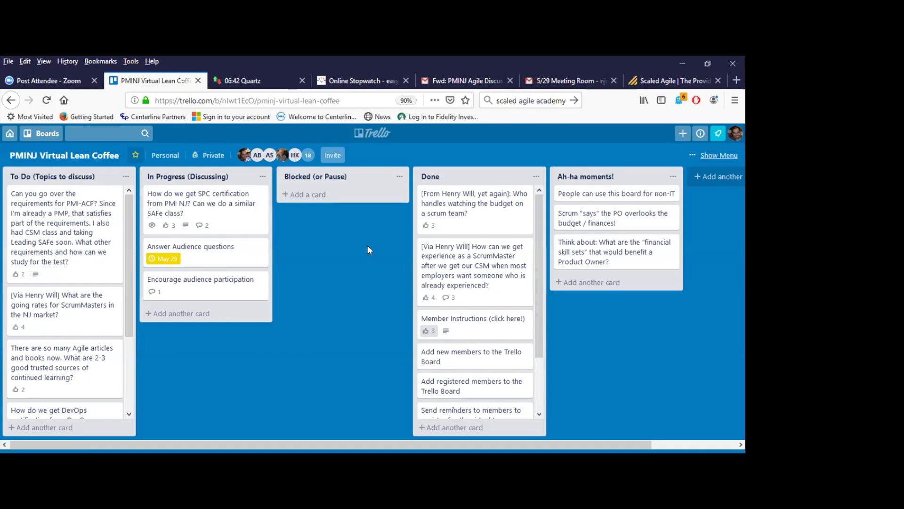
click(168, 203)
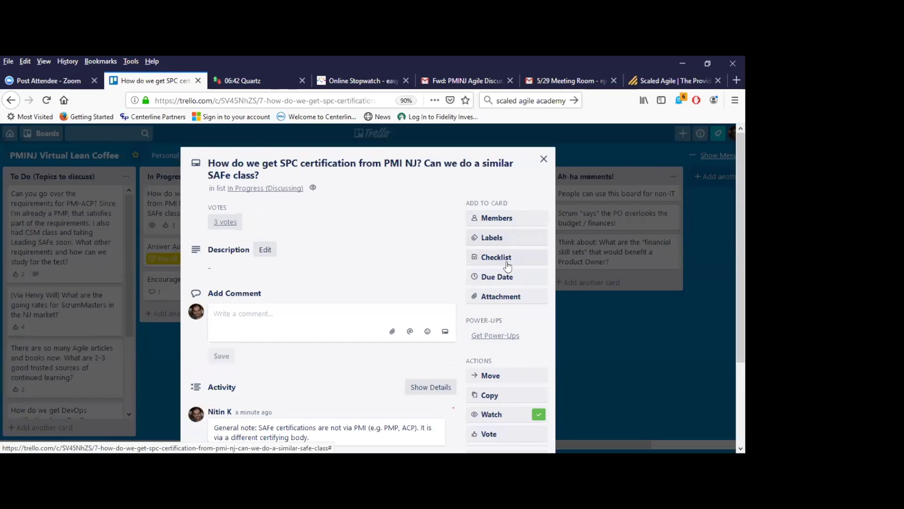
click(442, 387)
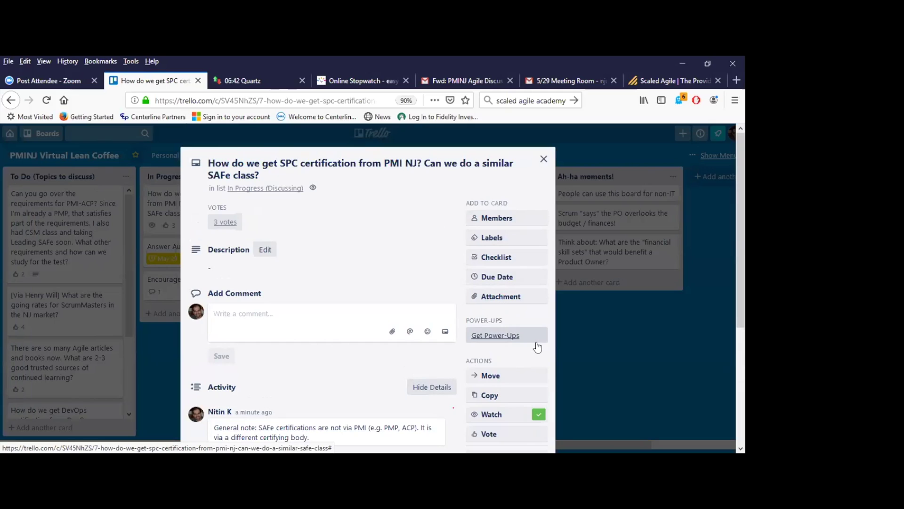
key(ctrl+minus)
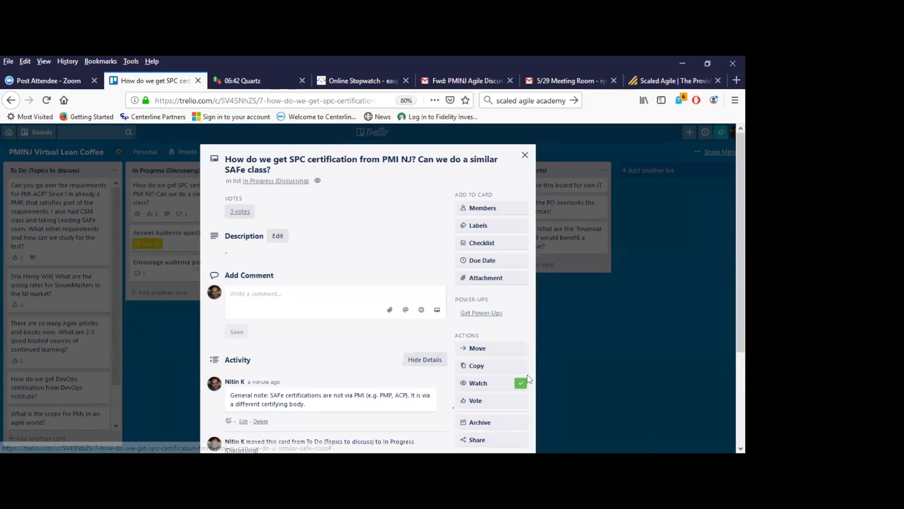
key(ctrl+minus)
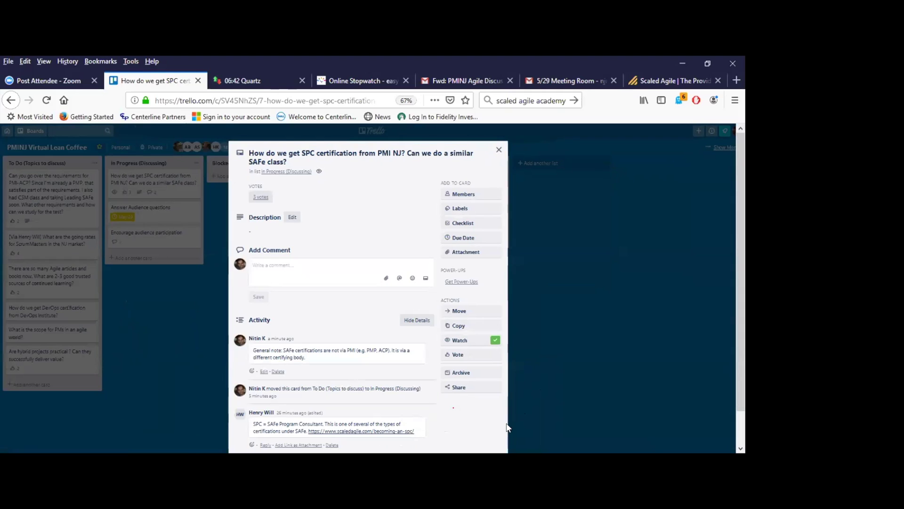
key(ctrl+plus)
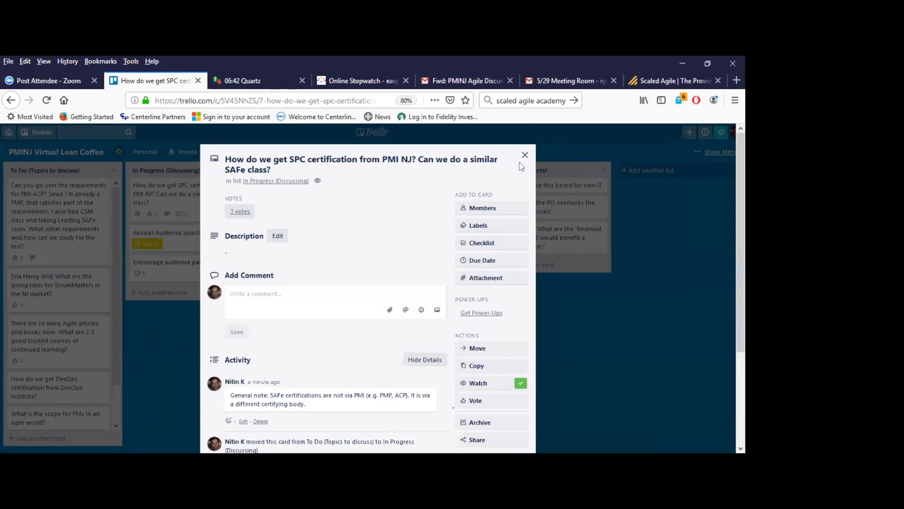
click(524, 156)
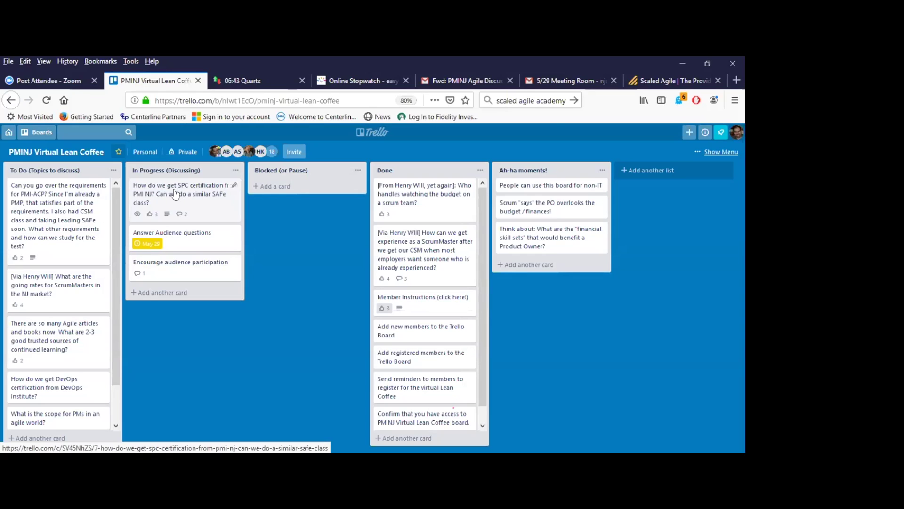
- Move the SPC certification card to the top of Done and the PMI-ACP requirements card to the top of In Progress (Discussing)
drag(174, 193, 425, 184)
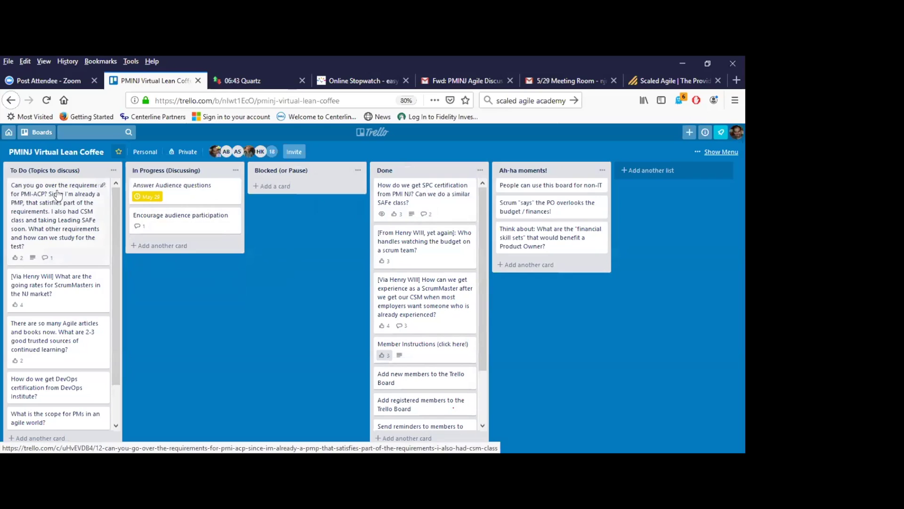
drag(59, 193, 184, 182)
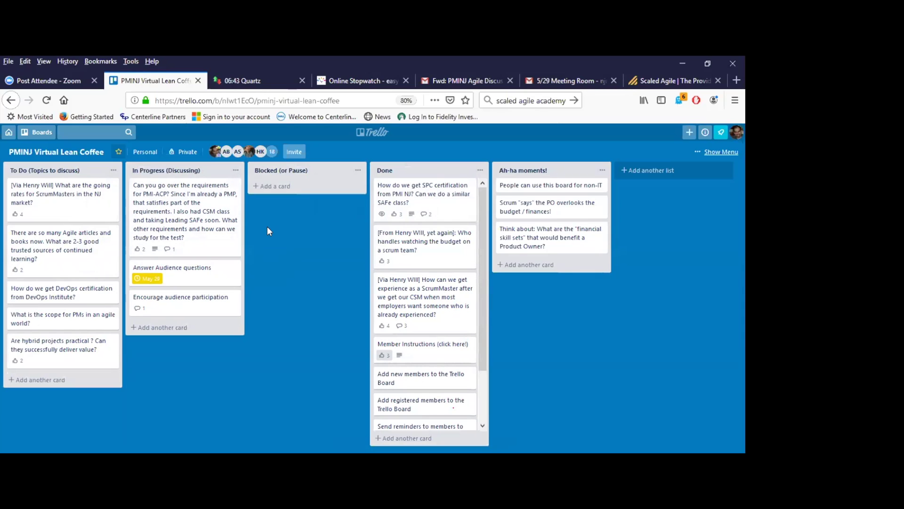
- Search the web for "PMI ACP requriements" in the Scaled Agile tab and open PMI's Agile Certified Practitioner page
click(660, 85)
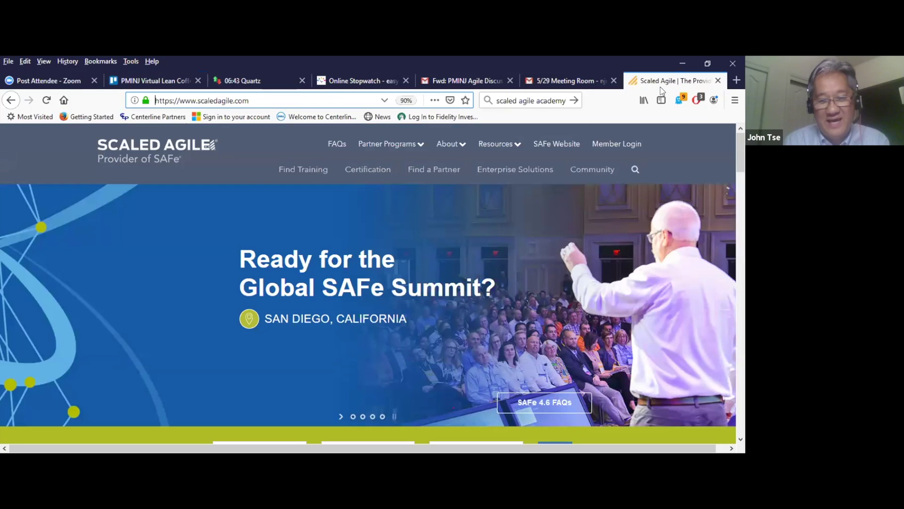
click(524, 101)
text(PMI A)
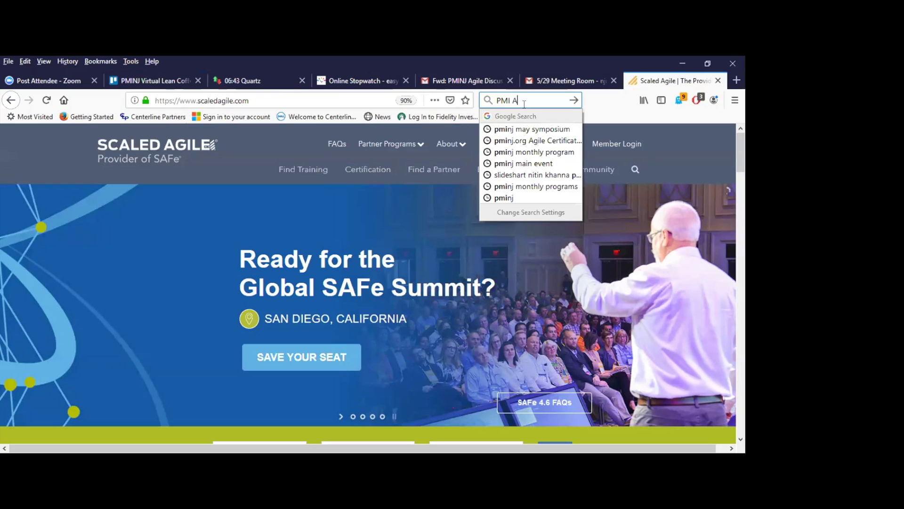
text(CP requriements)
key(Return)
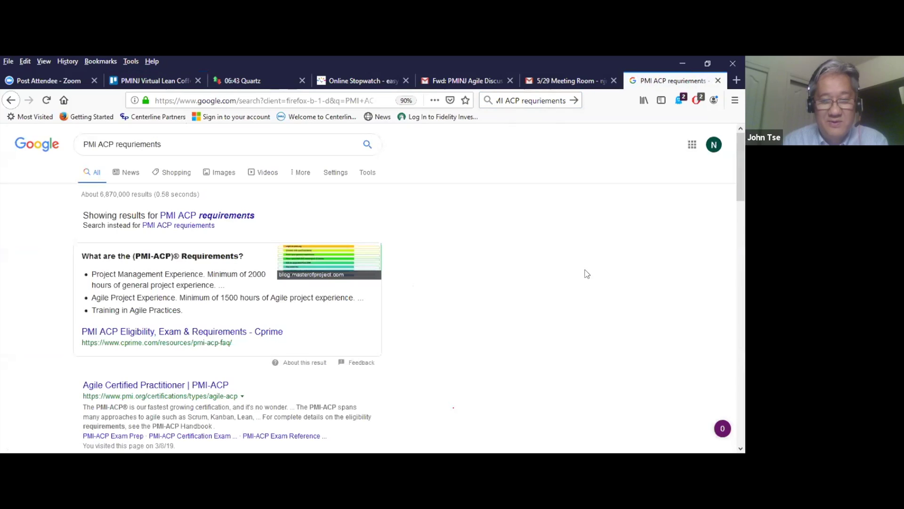
click(199, 385)
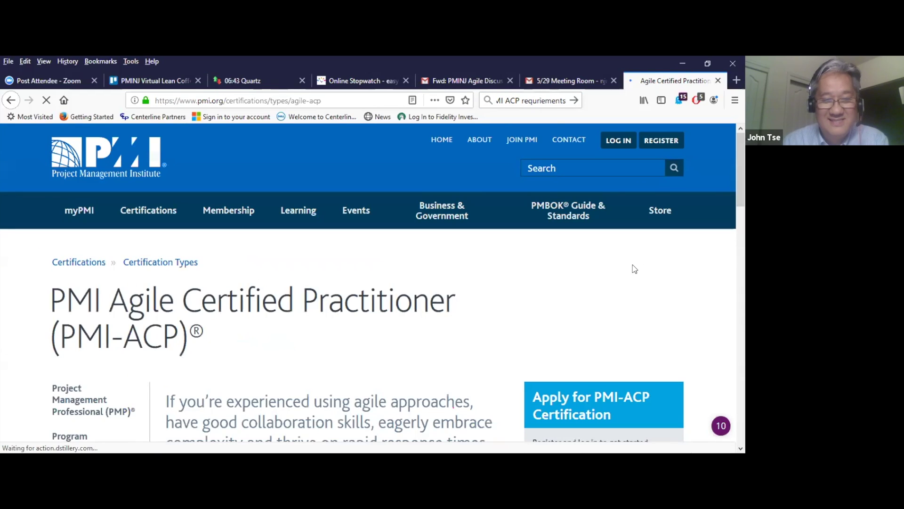
- Highlight the general project experience and training contact hours items under Prerequisites on the PMI-ACP page
key(ctrl+minus)
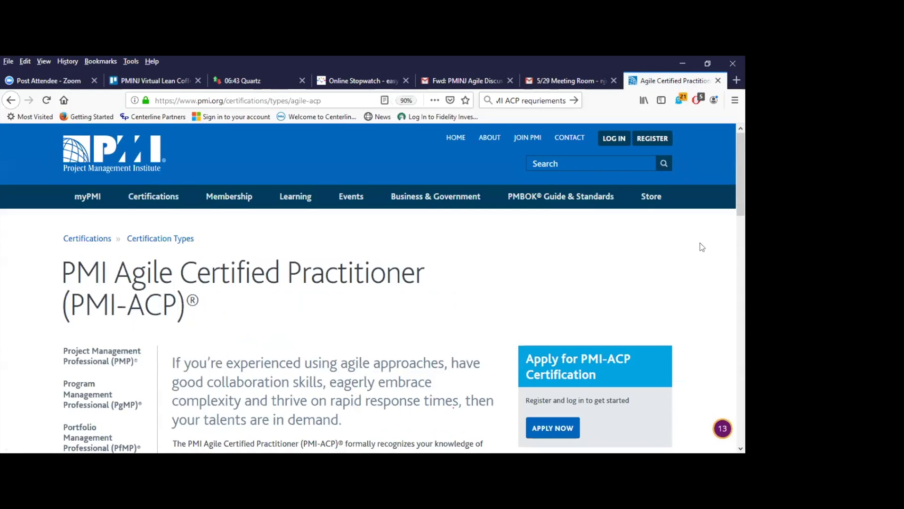
drag(740, 178, 731, 332)
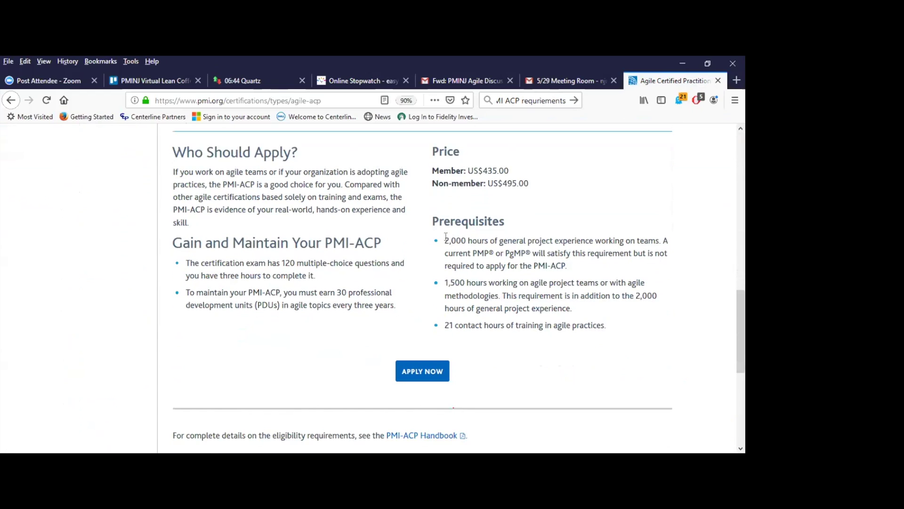
drag(445, 240, 627, 267)
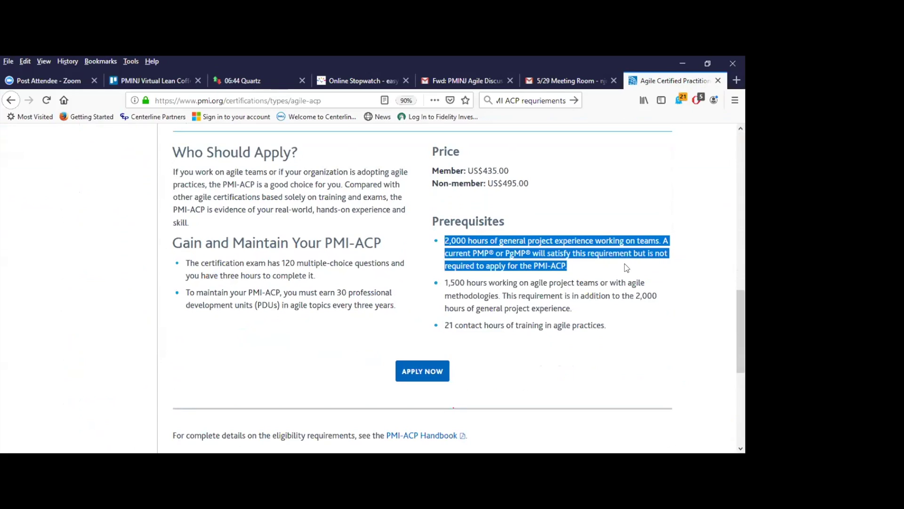
click(625, 264)
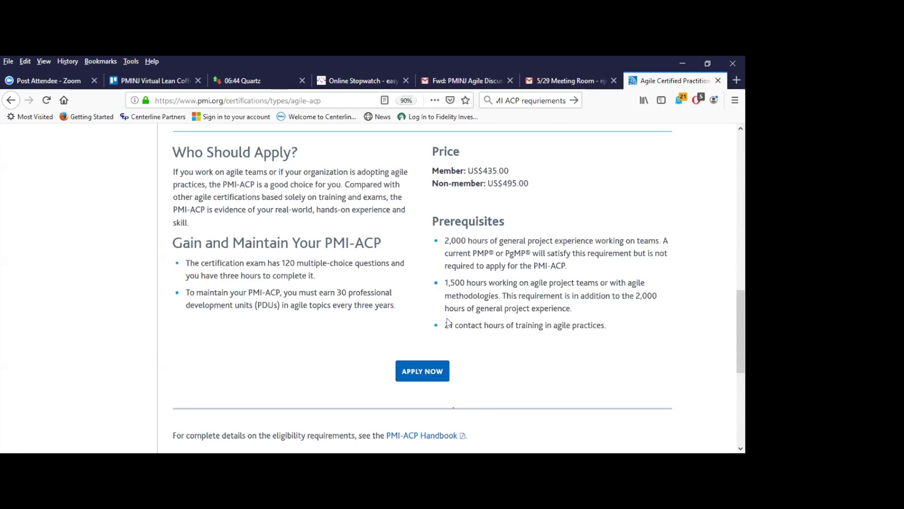
drag(448, 323, 607, 324)
click(614, 328)
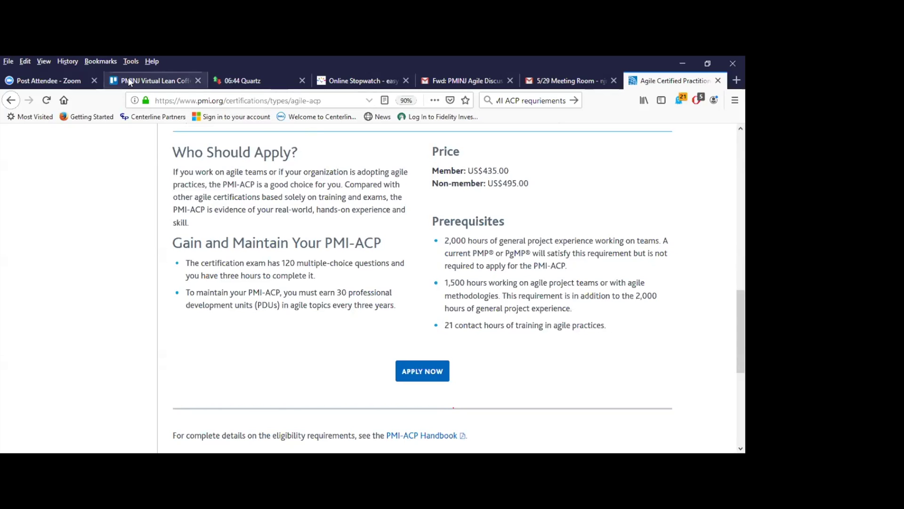
- Check the Trello board briefly and highlight the entire Prerequisites section on the PMI-ACP page
click(143, 76)
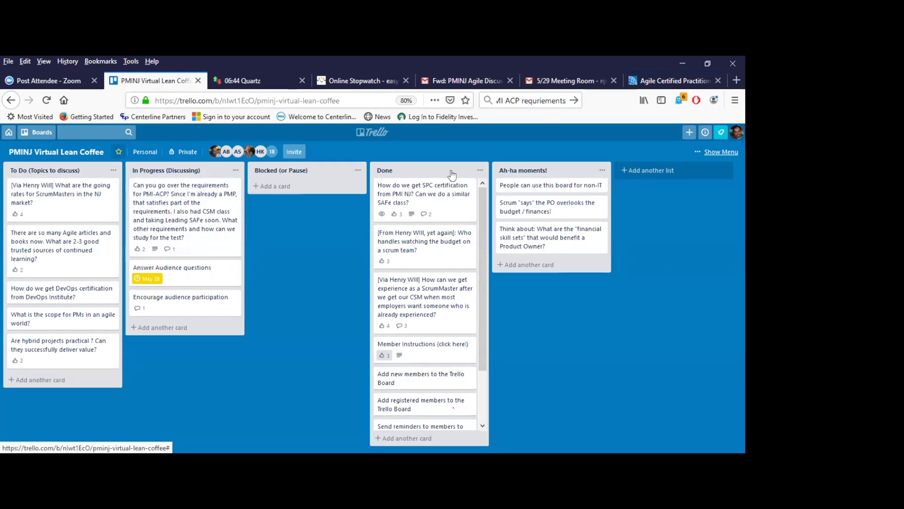
click(678, 85)
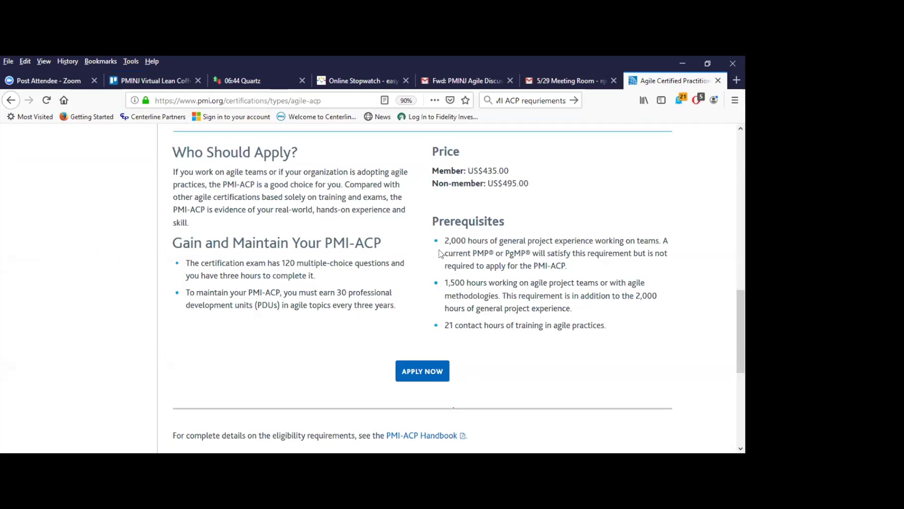
drag(432, 221, 636, 323)
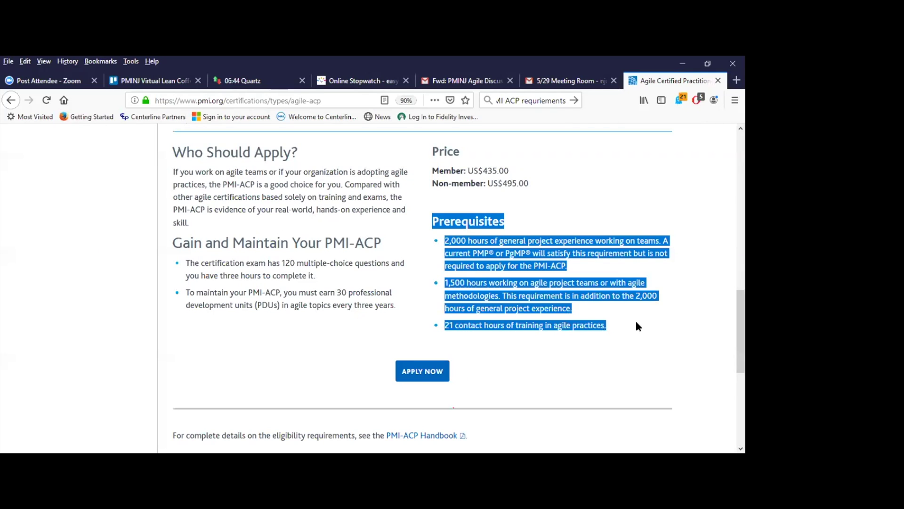
click(636, 322)
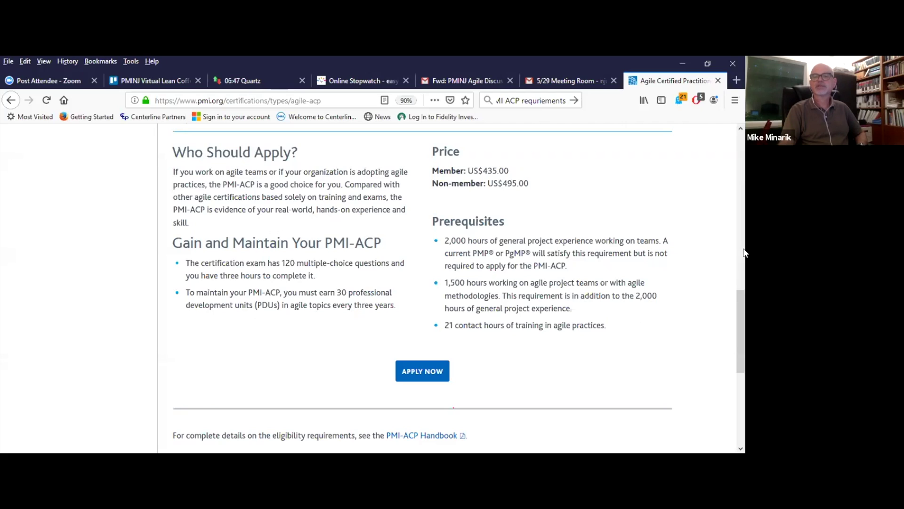
- Open the agileexams.com website in a new browser tab
key(ctrl+t)
text(agilee)
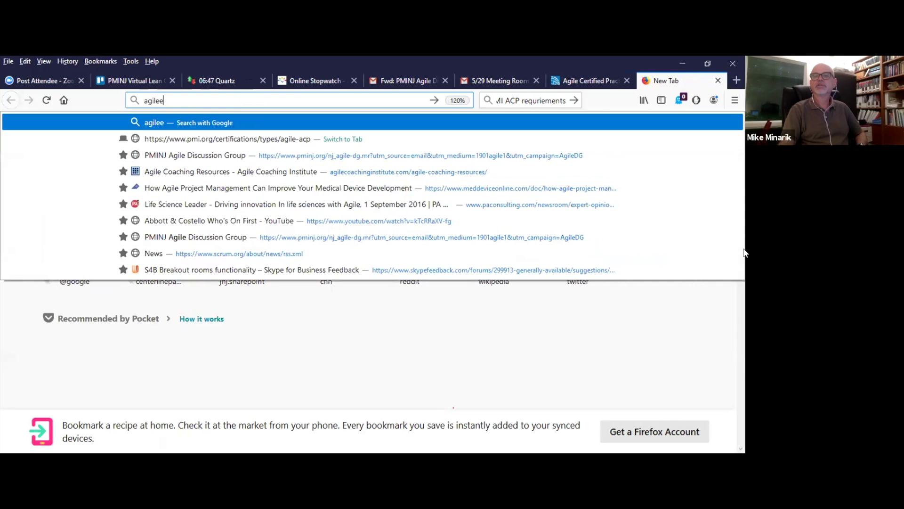
text(xams.com)
key(Return)
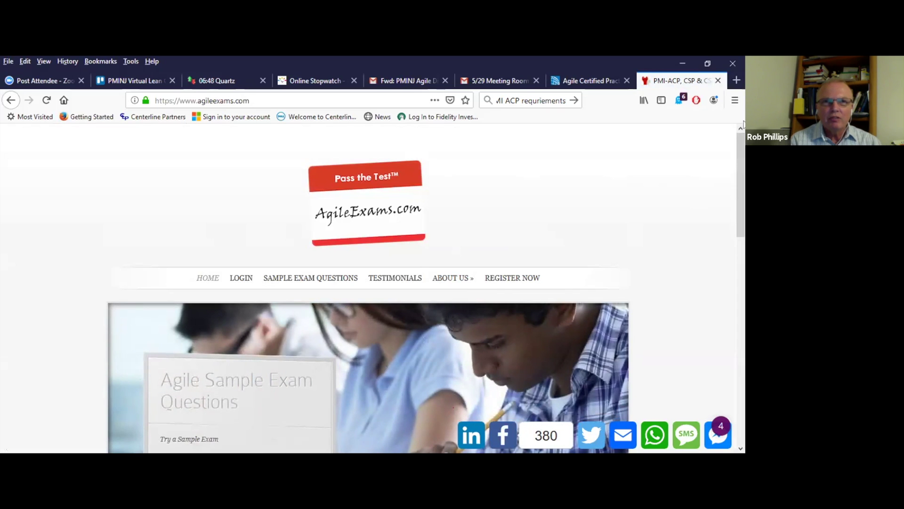
drag(744, 142, 743, 121)
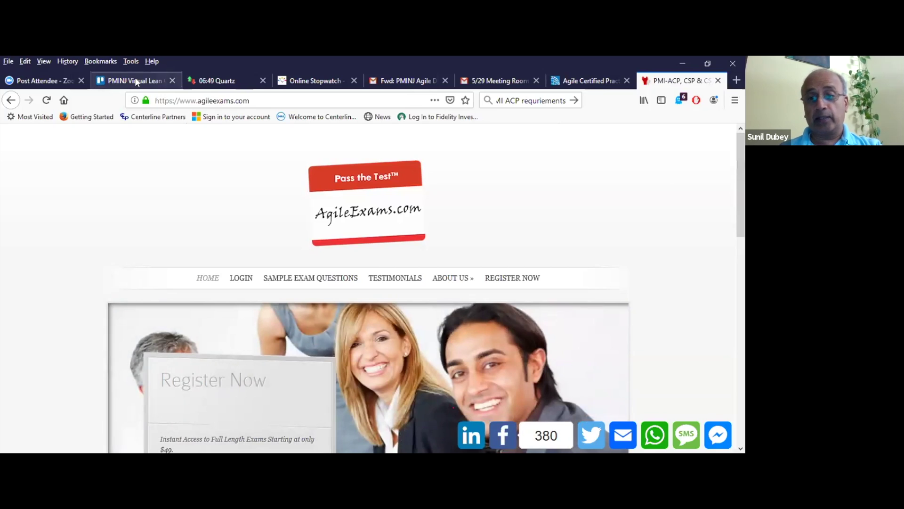
- Return to the Trello board and move the hybrid projects topic above the DevOps certification topic in To Do
click(134, 81)
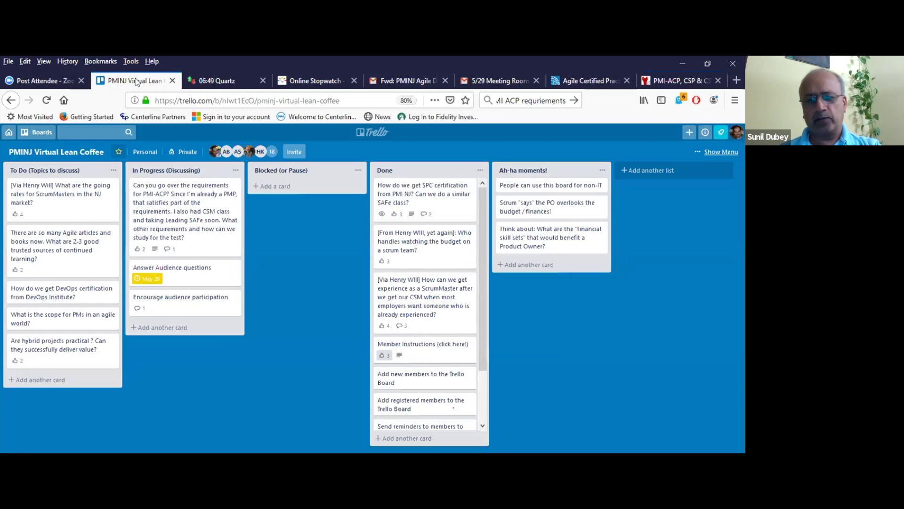
drag(66, 355, 70, 288)
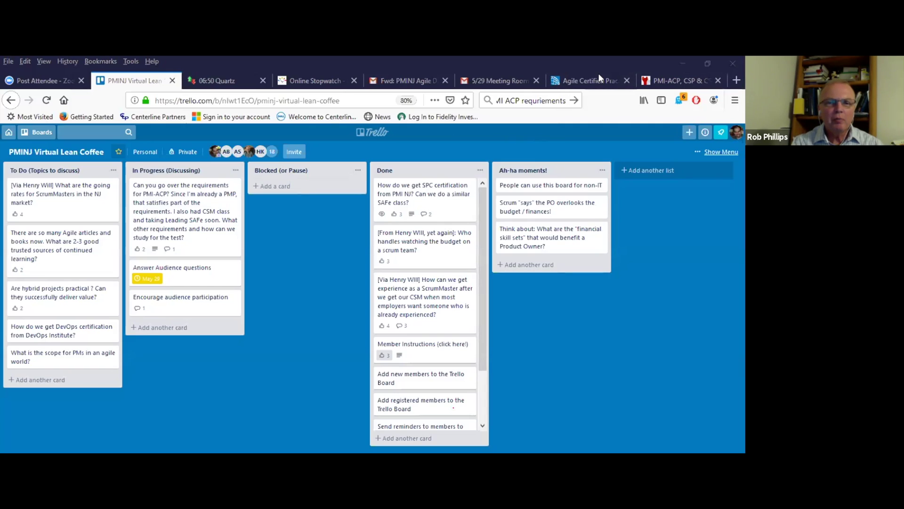
- Post the copied PMI-ACP exam prep link text as a comment on the PMI-ACP requirements card
click(197, 219)
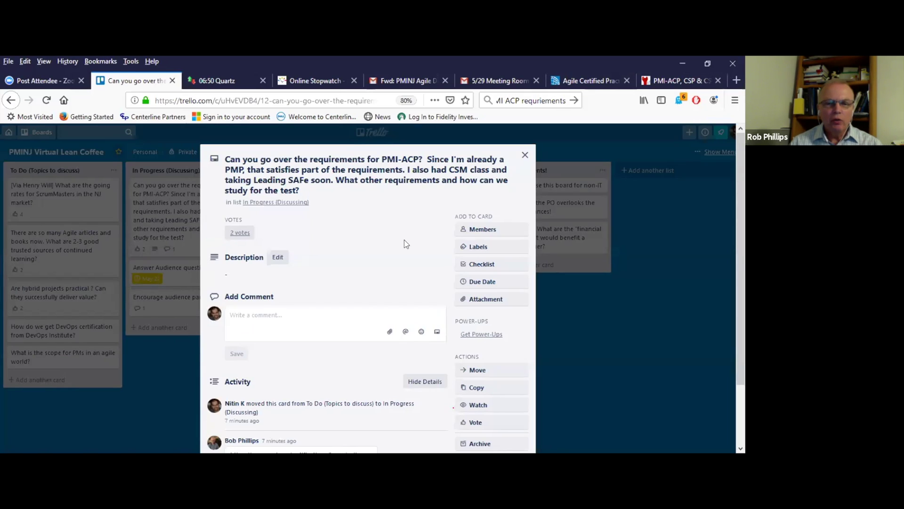
click(298, 317)
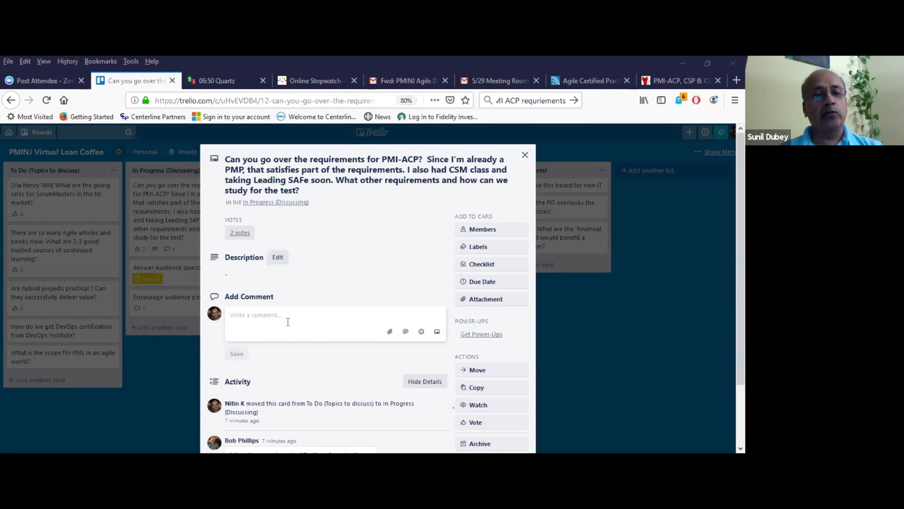
key(ctrl+v)
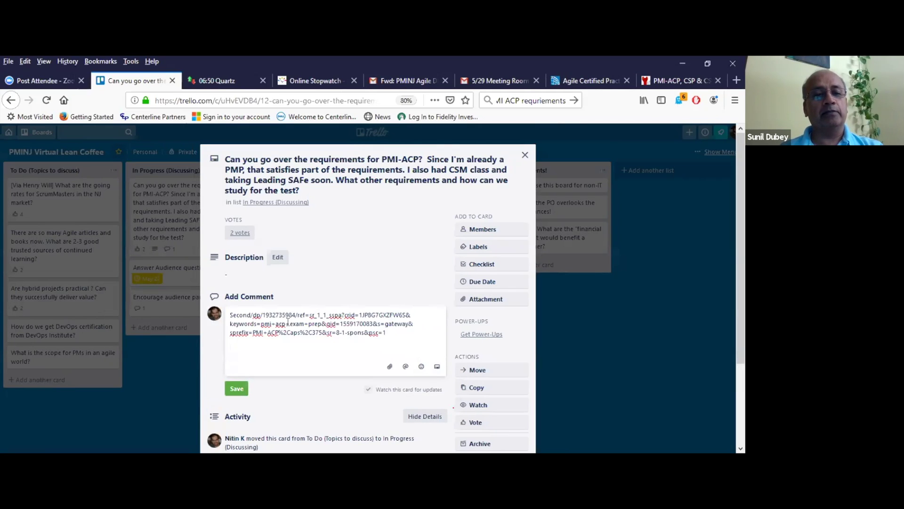
click(236, 387)
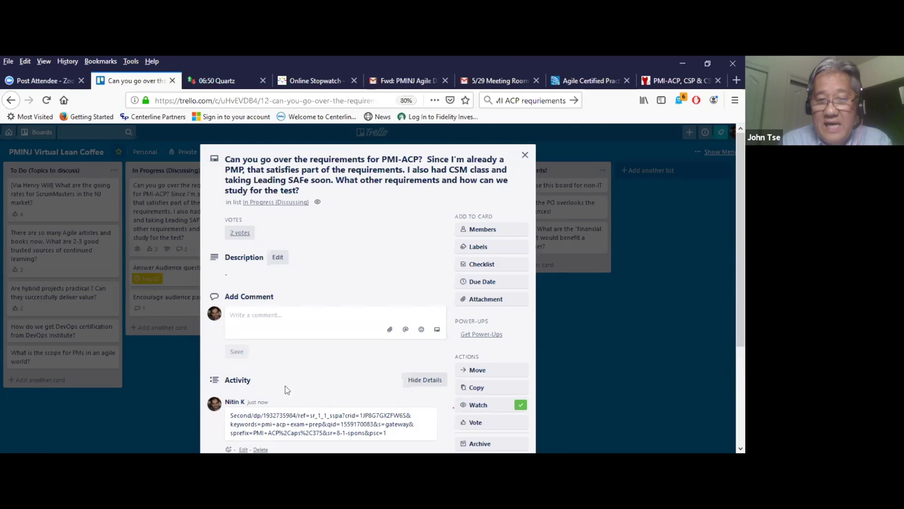
- Post the comment "Another resource -- agileexams.com" on the PMI-ACP requirements card and close the card
click(278, 325)
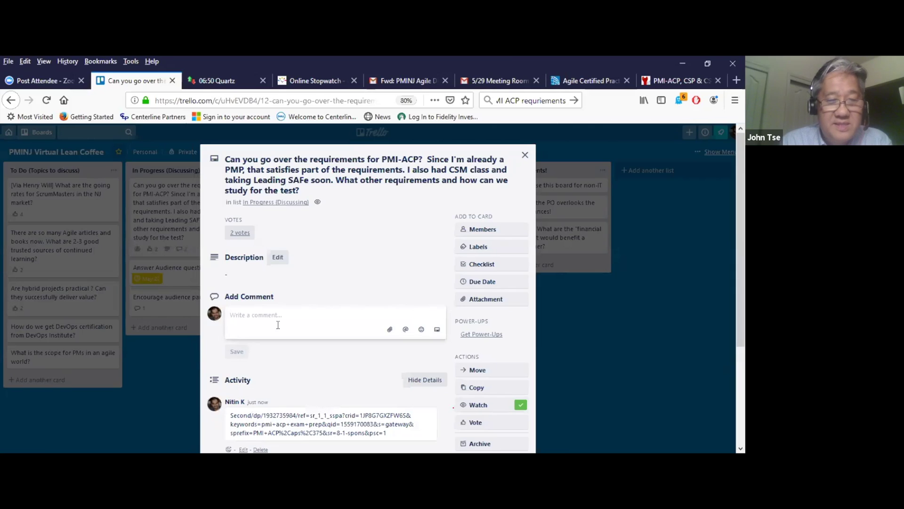
text(Another resour)
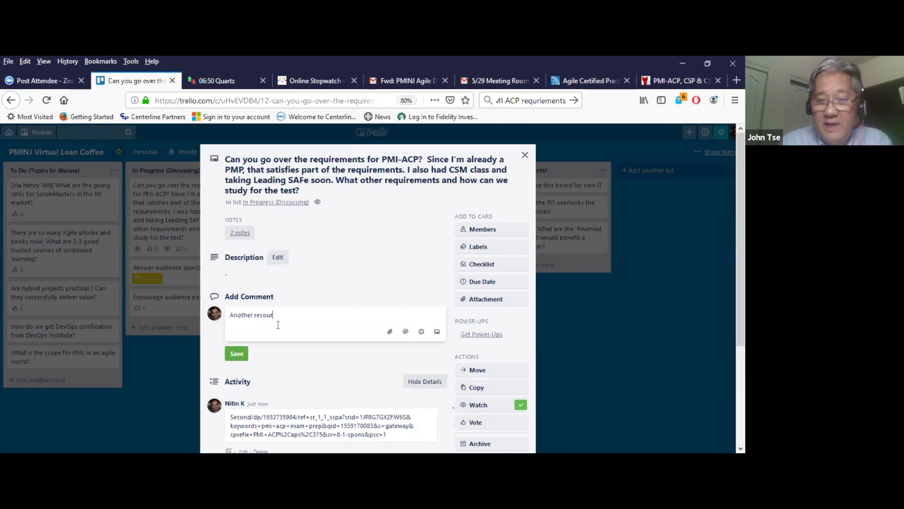
text(ce -- agileexams.)
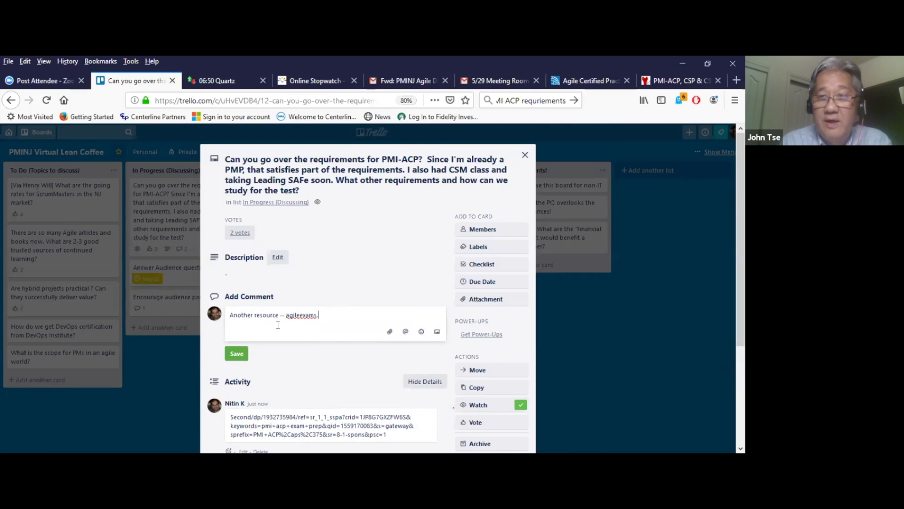
text(com)
key(Return)
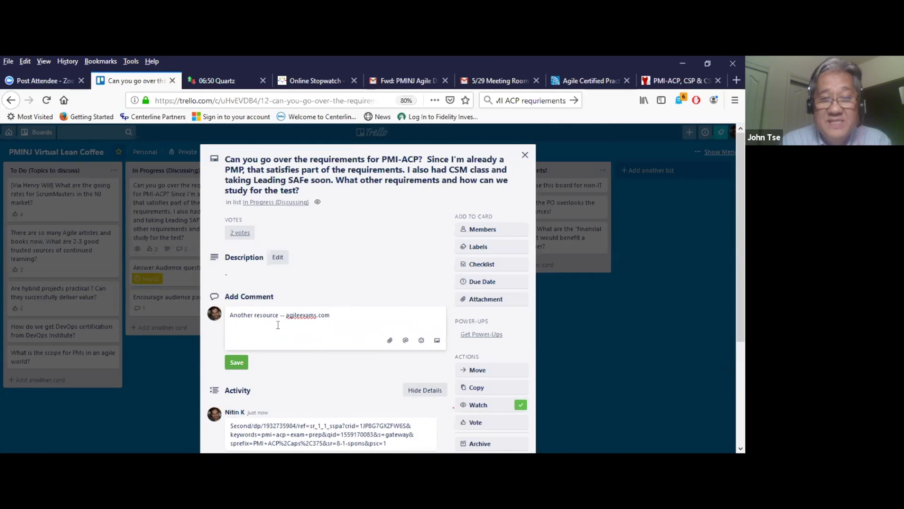
click(238, 362)
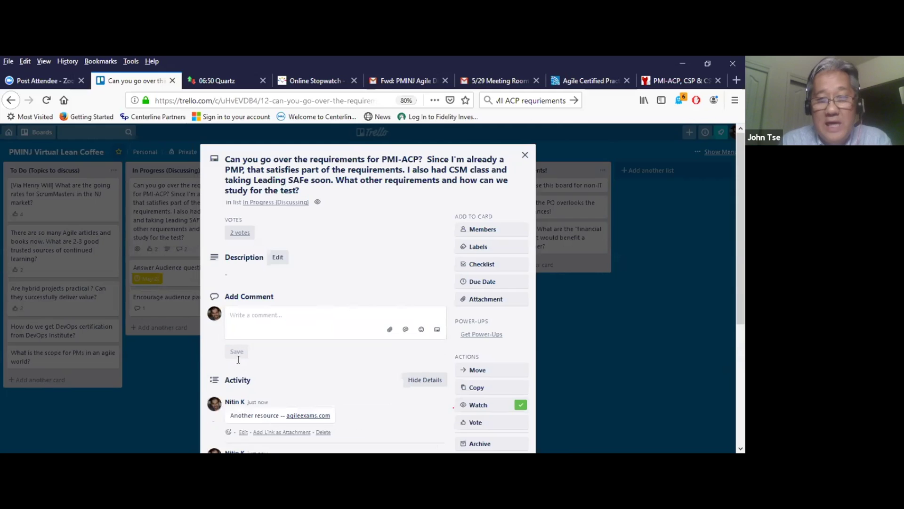
click(524, 155)
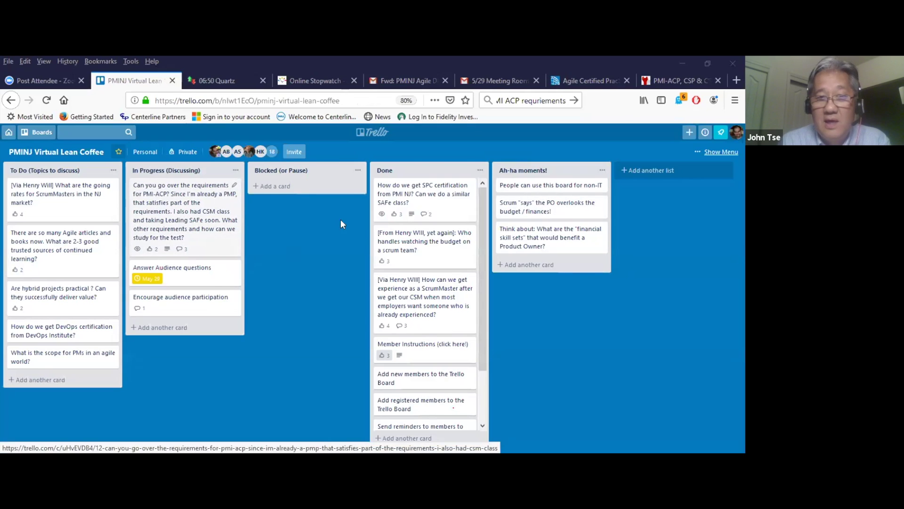
- Reopen the PMI-ACP requirements card and edit the exam prep link comment to hold the full amazon.com address of PMI-ACP-Exam-Prep-Updated-Second
click(189, 212)
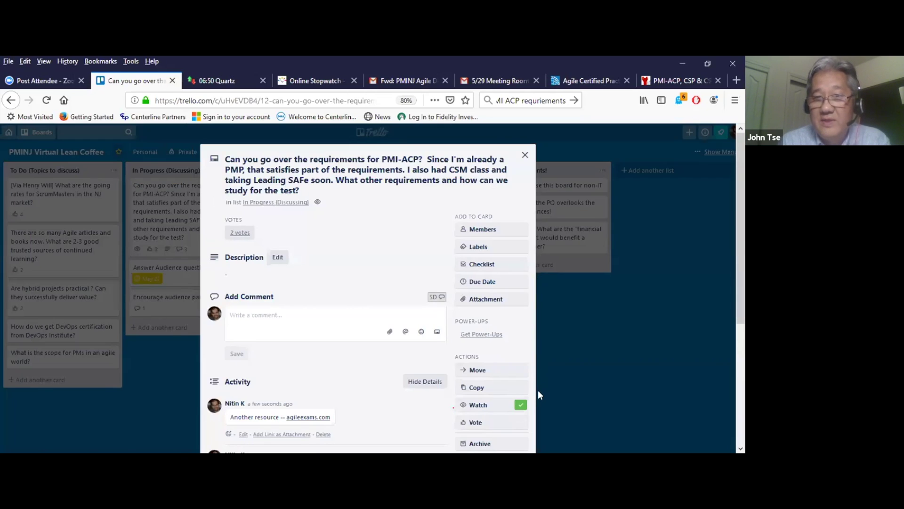
scroll(741, 212, down, 5)
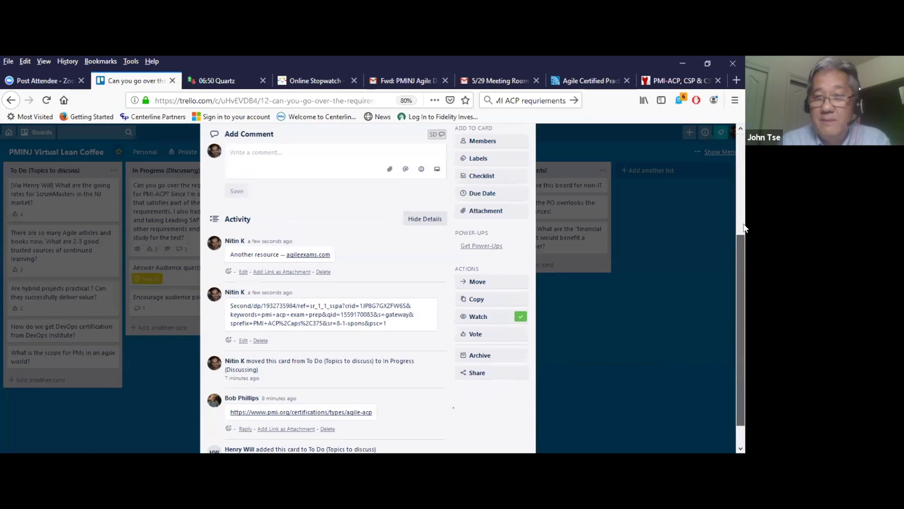
scroll(744, 228, down, 1)
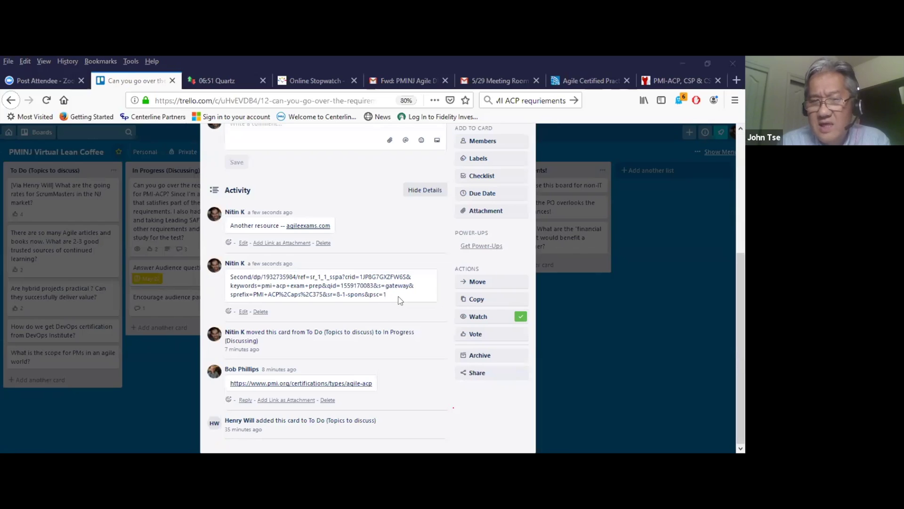
click(243, 312)
click(382, 320)
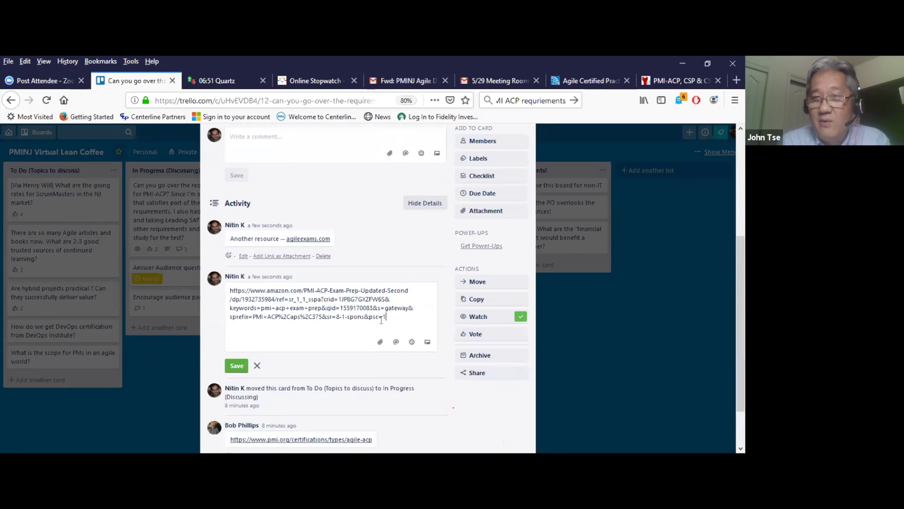
click(237, 374)
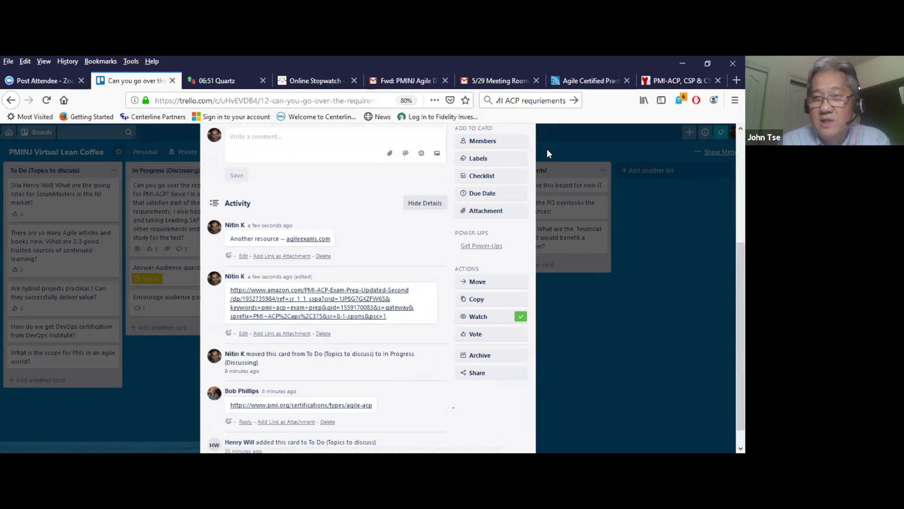
- Look over the agileexams.com home page, including its rotating banner and section links
key(ctrl+9)
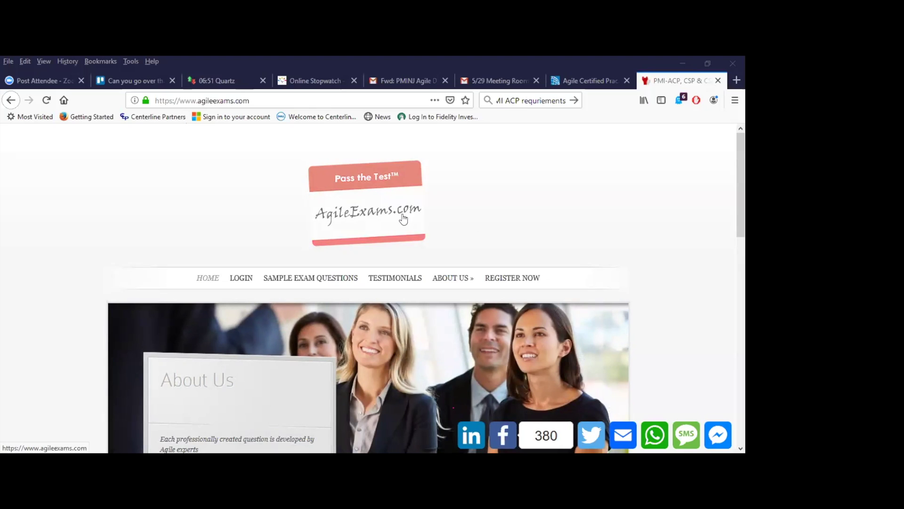
drag(744, 204, 741, 236)
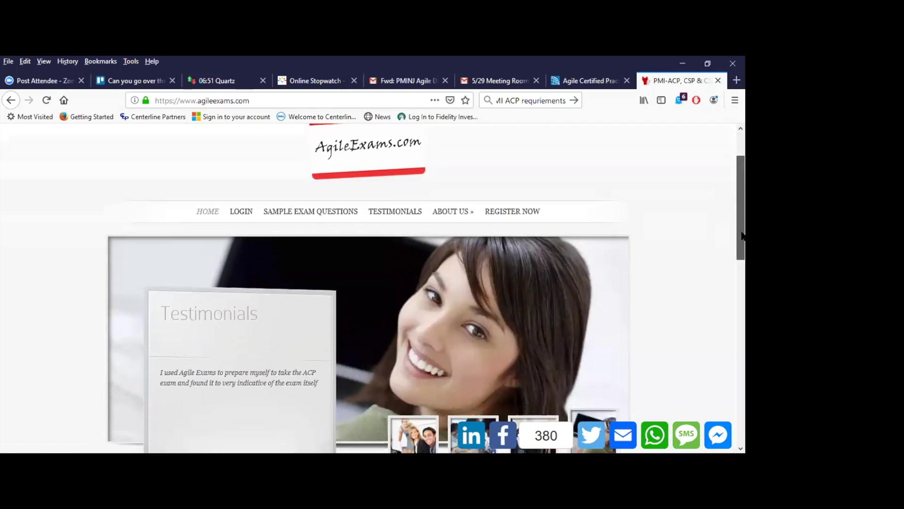
scroll(742, 236, down, 1)
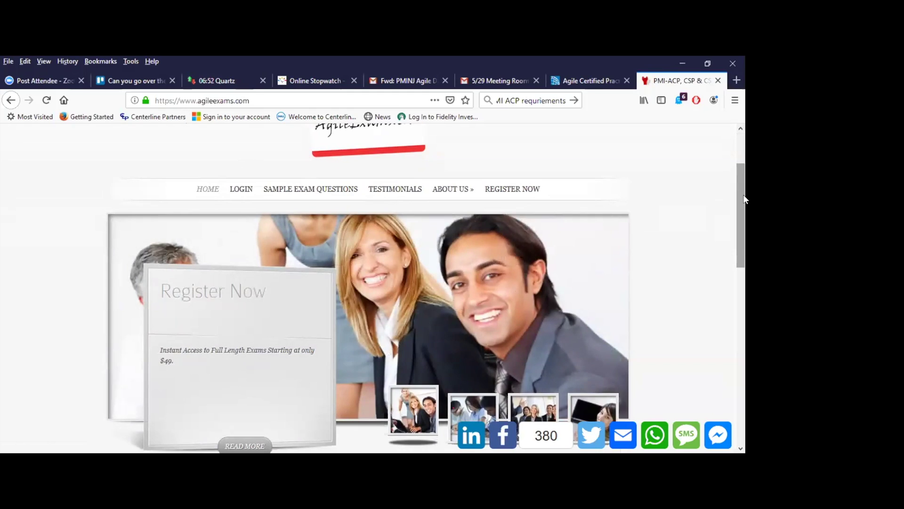
drag(744, 199, 743, 146)
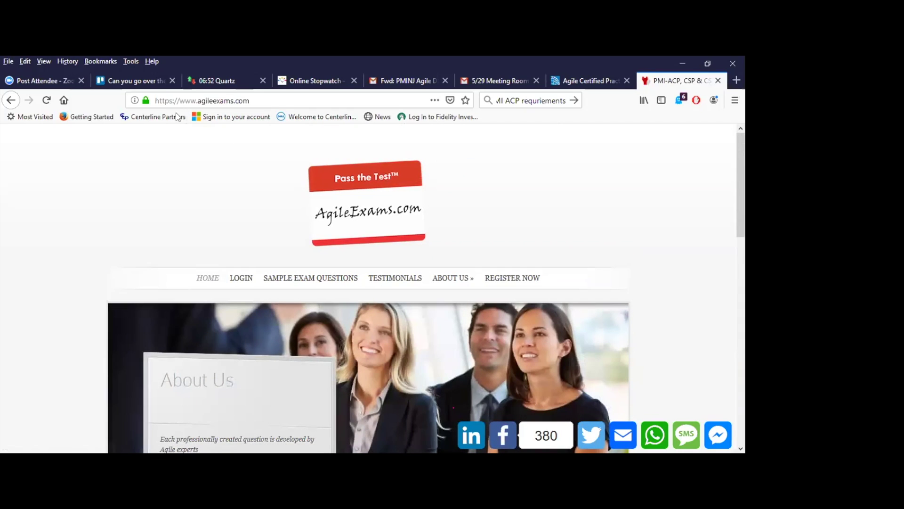
- Return to the Trello board, review the newest comment on the PMI-ACP requirements card, and close the card
click(146, 80)
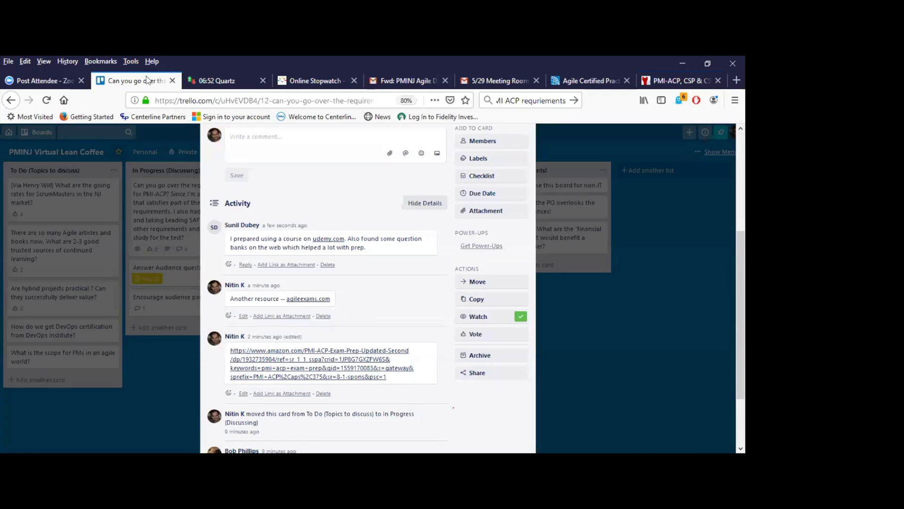
scroll(738, 223, up, 6)
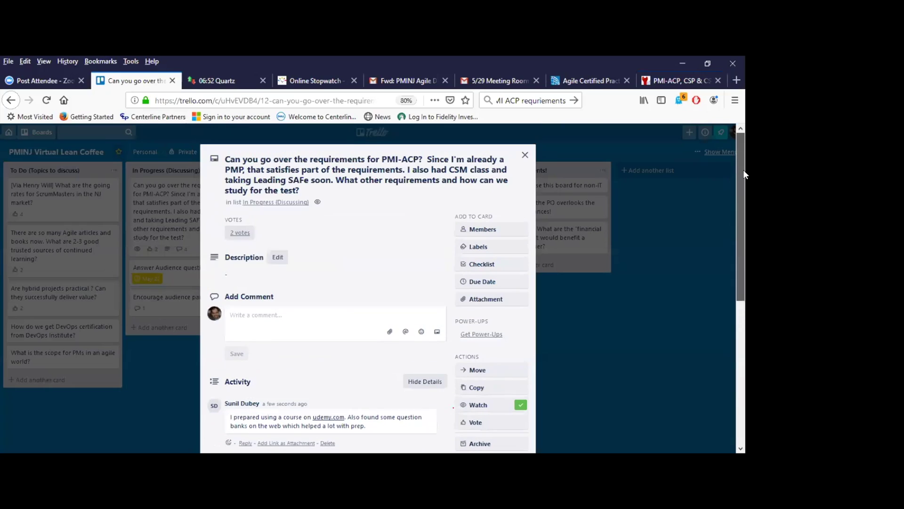
click(525, 155)
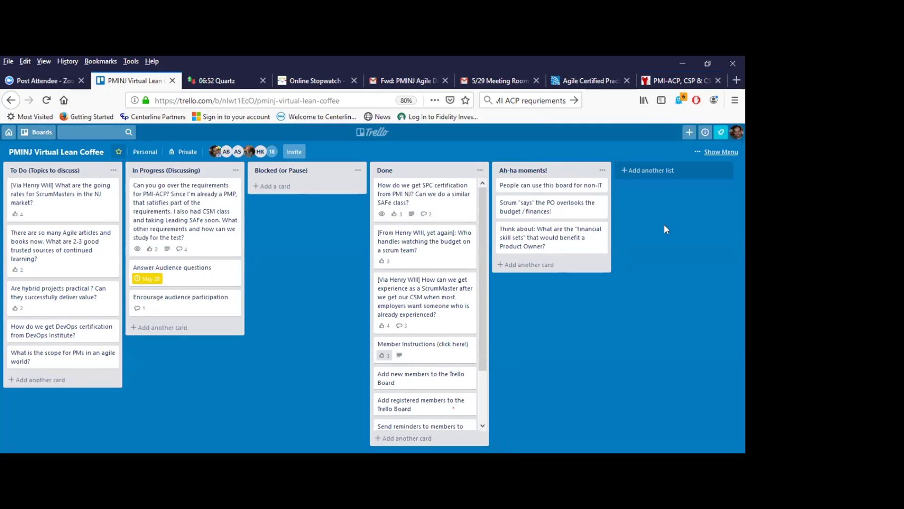
click(193, 212)
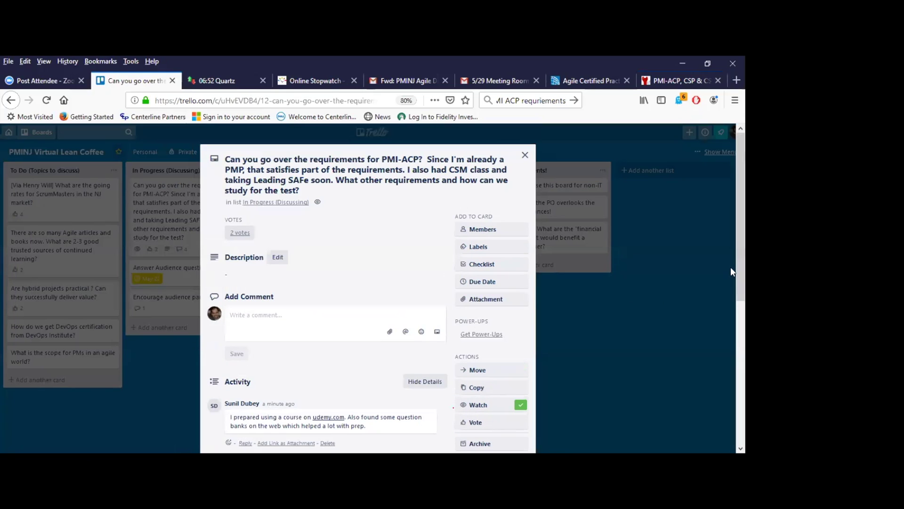
drag(742, 267, 743, 242)
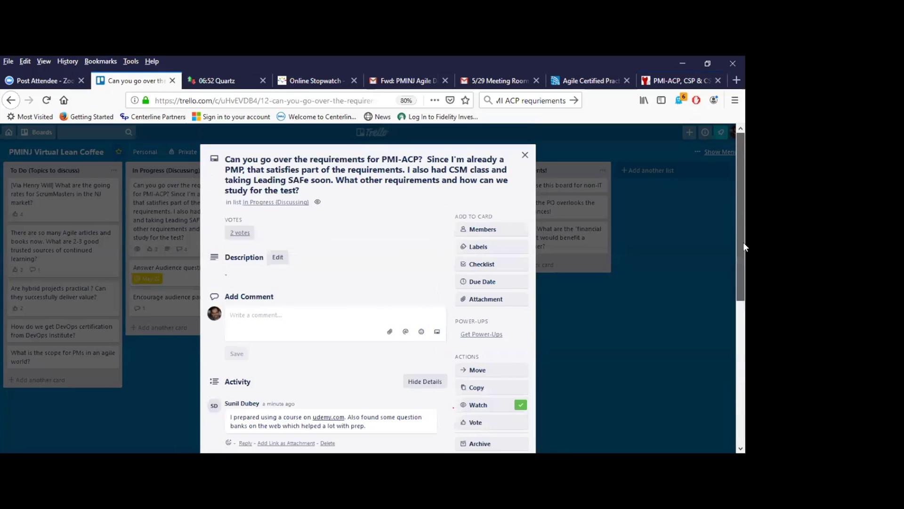
click(525, 155)
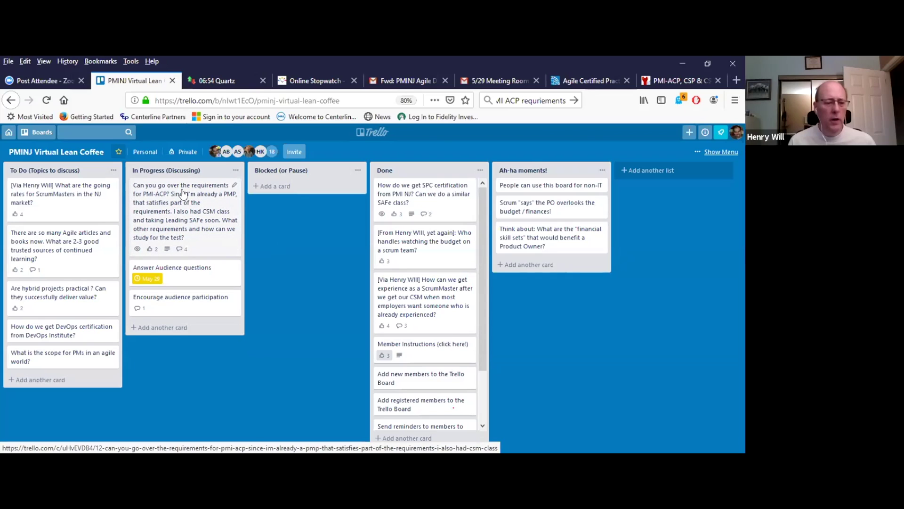
- Move the PMI-ACP requirements card to Done and take the ScrumMaster going rates topic through In Progress to the top of Done
drag(183, 193, 440, 176)
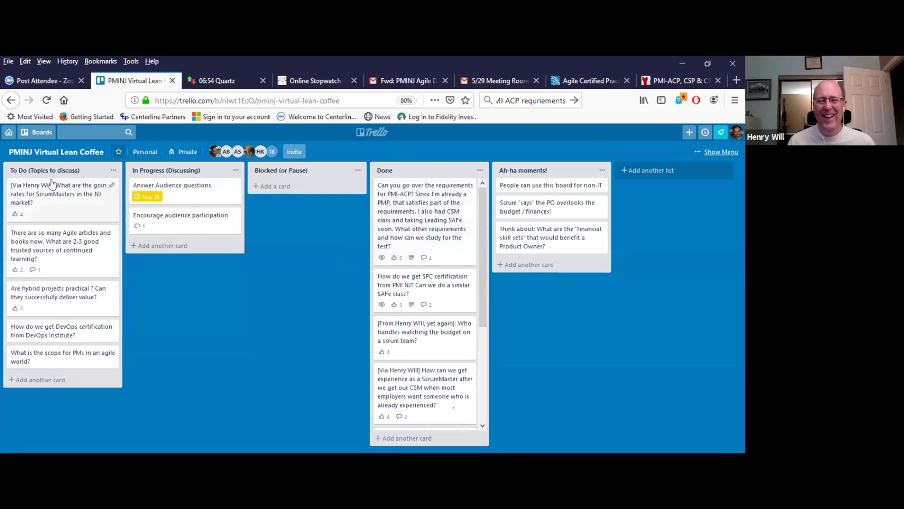
drag(56, 191, 195, 186)
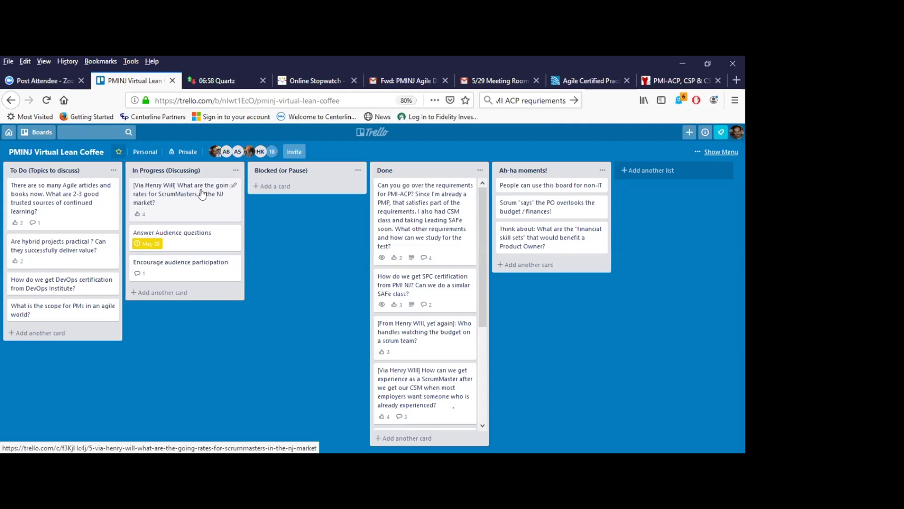
drag(201, 193, 453, 180)
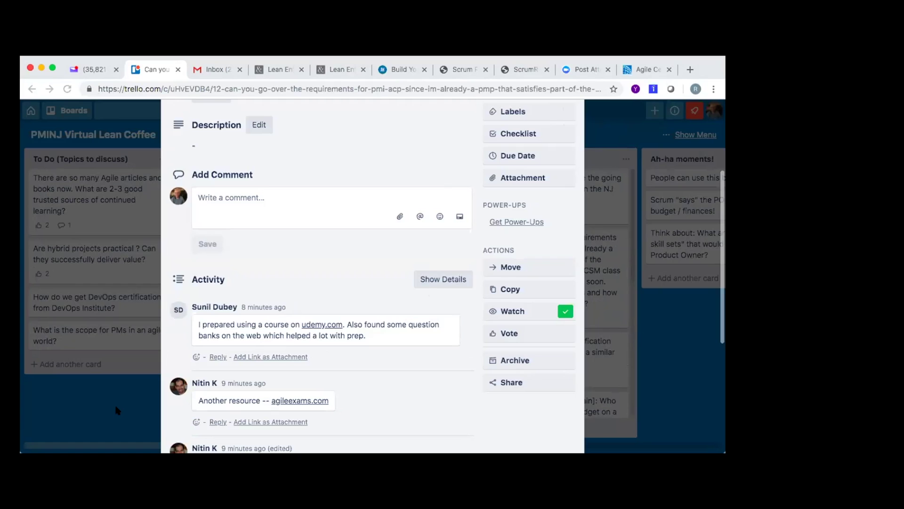
- Close the open card and move the Agile articles and books topic into In Progress, between the two audience cards
key(Escape)
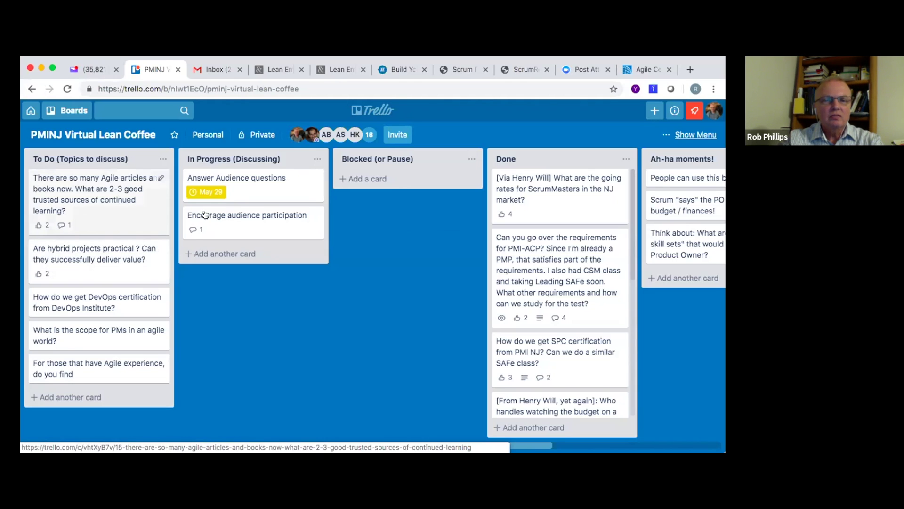
drag(104, 208, 156, 228)
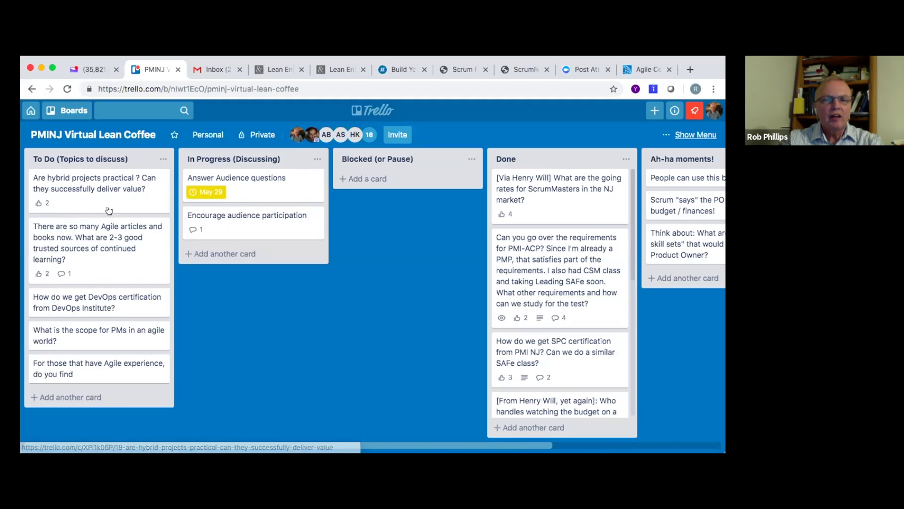
drag(107, 254, 241, 194)
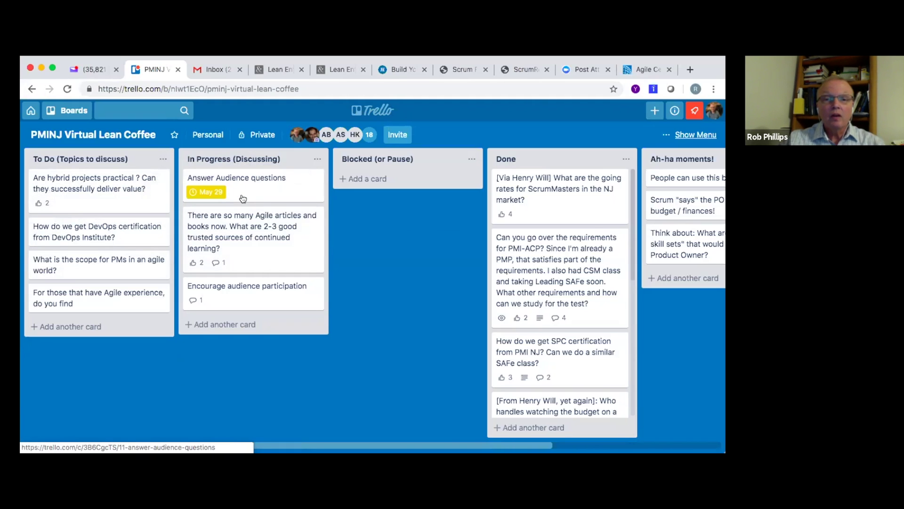